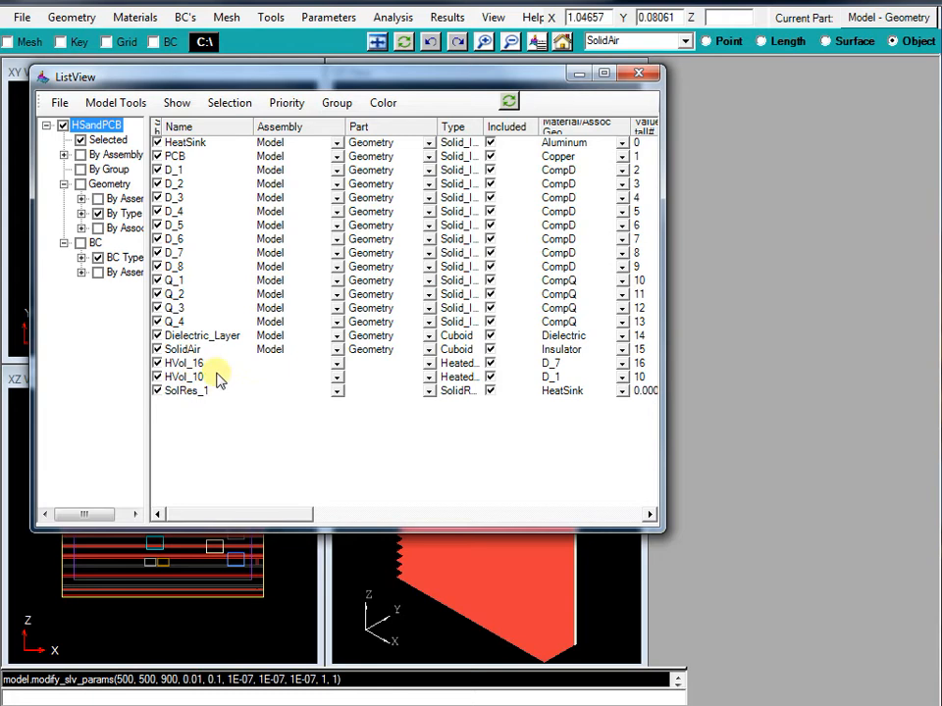
Filter the model list to boundary conditions only and to geometry by type only, and close the list.
click(99, 213)
click(79, 141)
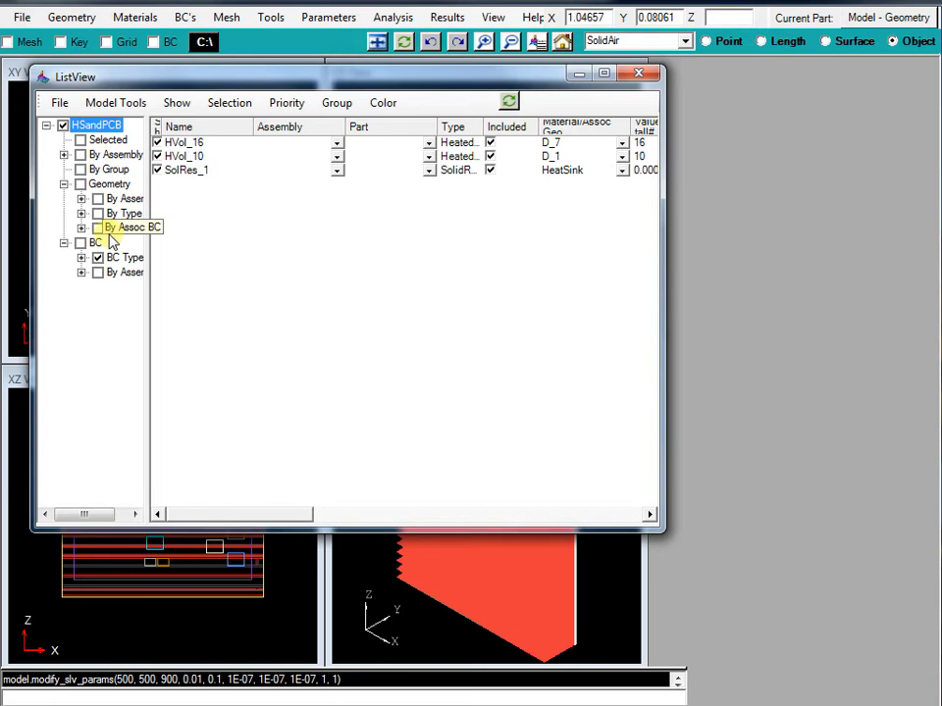
click(97, 257)
click(97, 213)
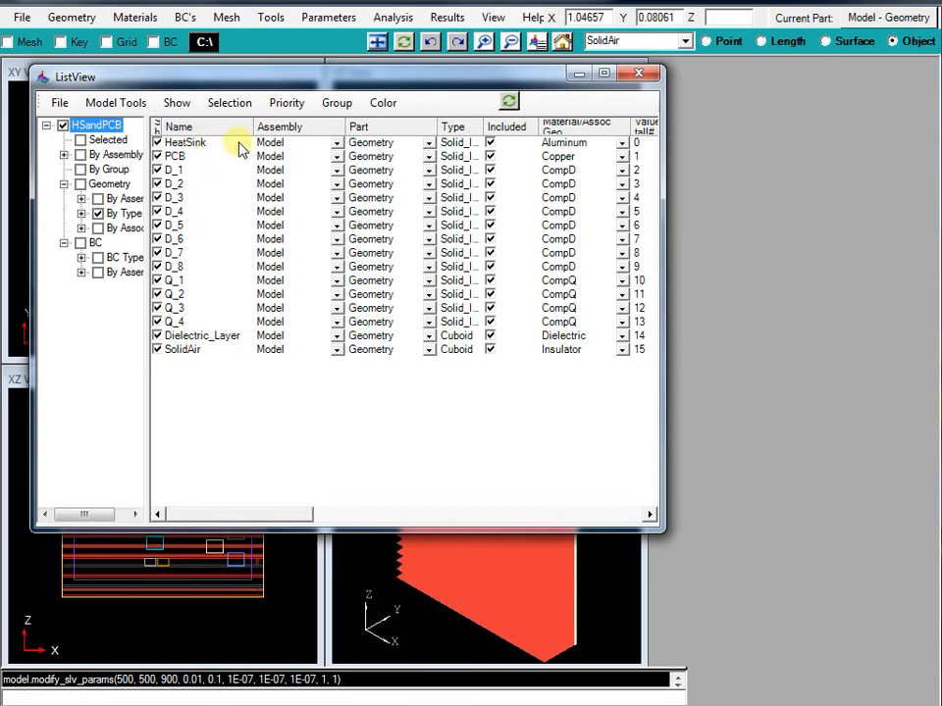
click(637, 76)
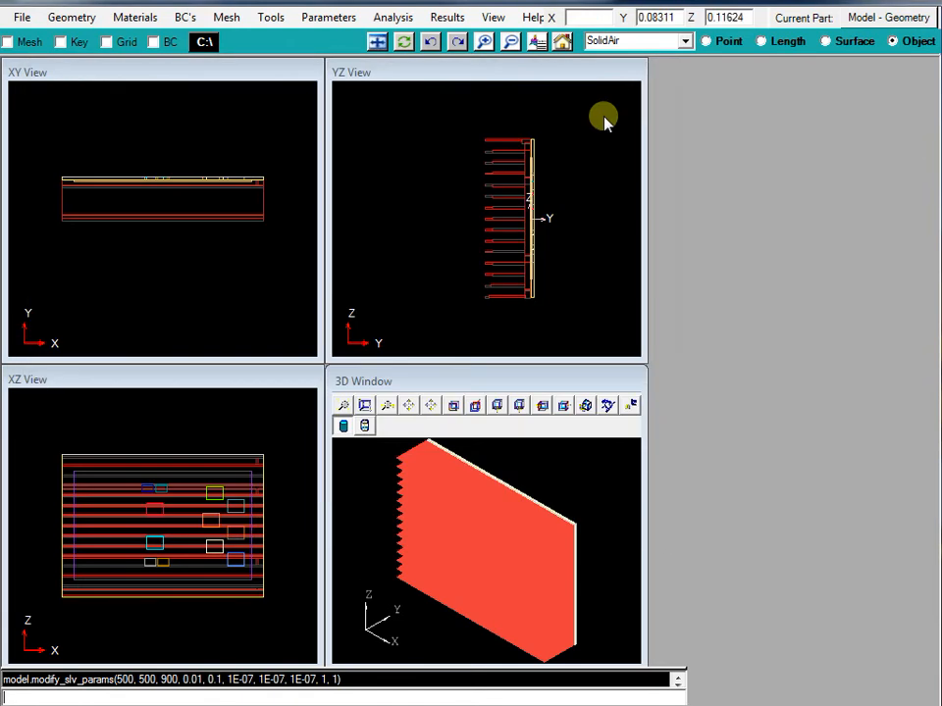
Open the member display coloured by materials and move the Z-normal slice to -0.07435 through the model.
click(271, 20)
click(259, 57)
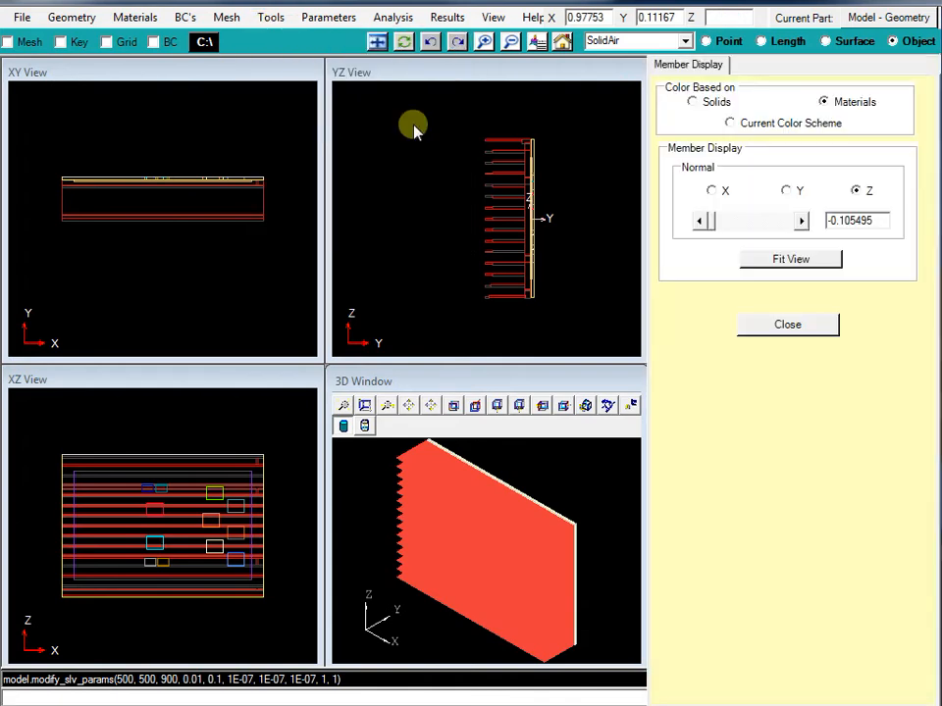
click(803, 222)
click(802, 222)
click(802, 222)
click(802, 221)
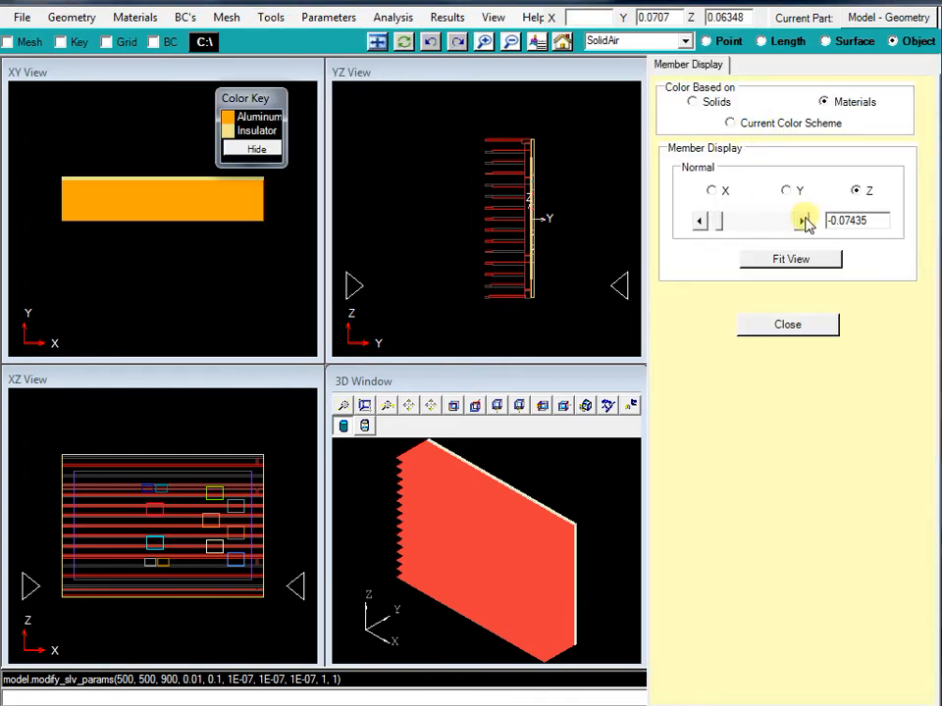
Switch the material slice to the Y normal and move it to 0.0031, through the board components.
click(787, 190)
click(802, 222)
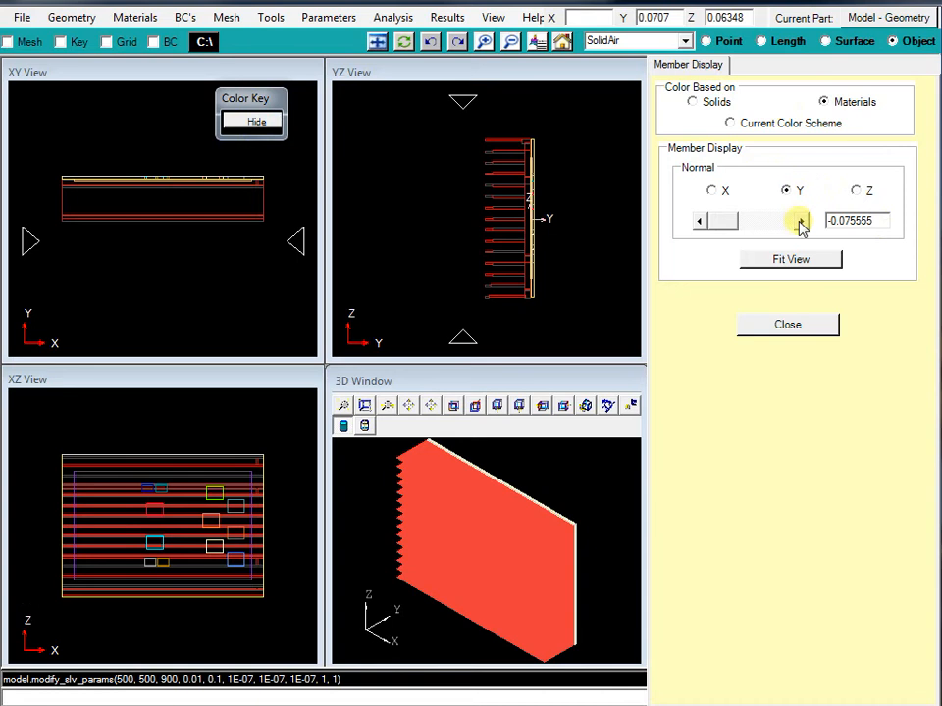
drag(734, 222, 785, 227)
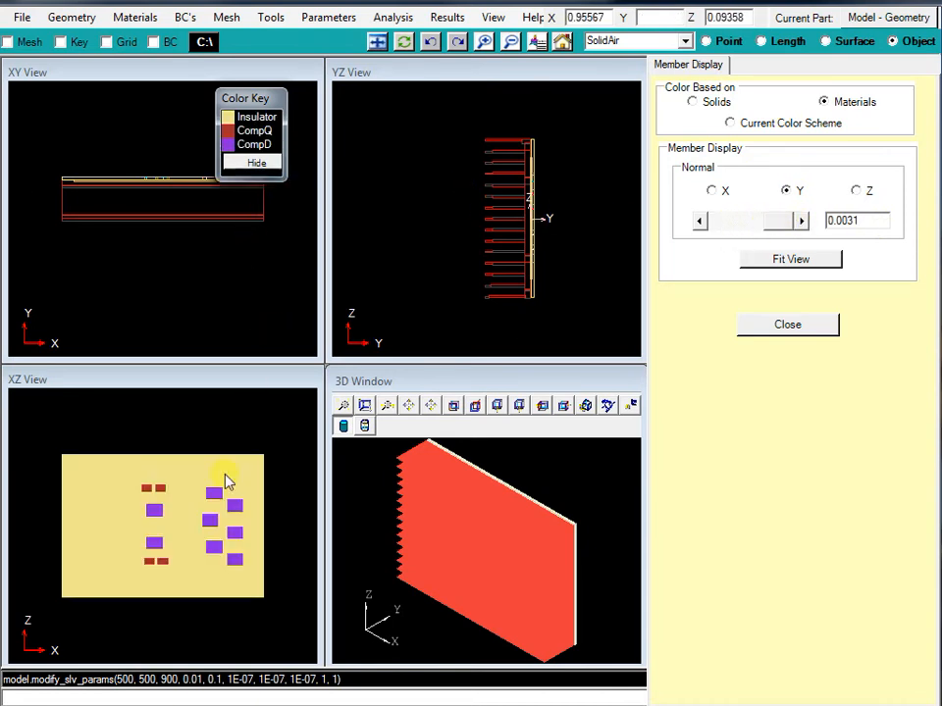
click(127, 520)
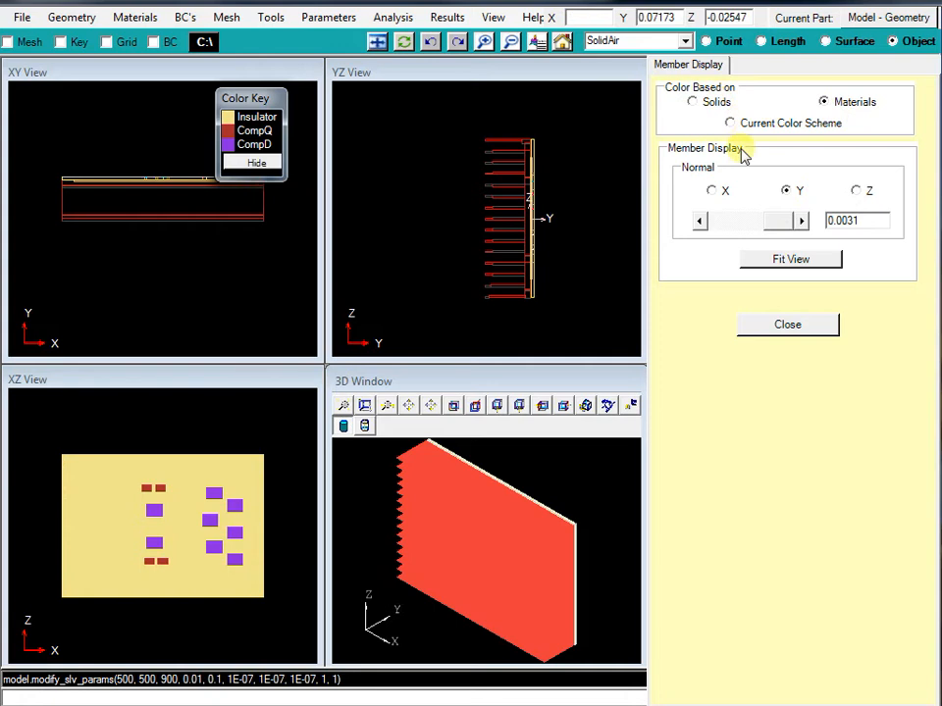
Step the Y-normal slice back to -0.04292 through the copper layer and heat sink fins, and close the member display and color key.
click(703, 221)
click(702, 222)
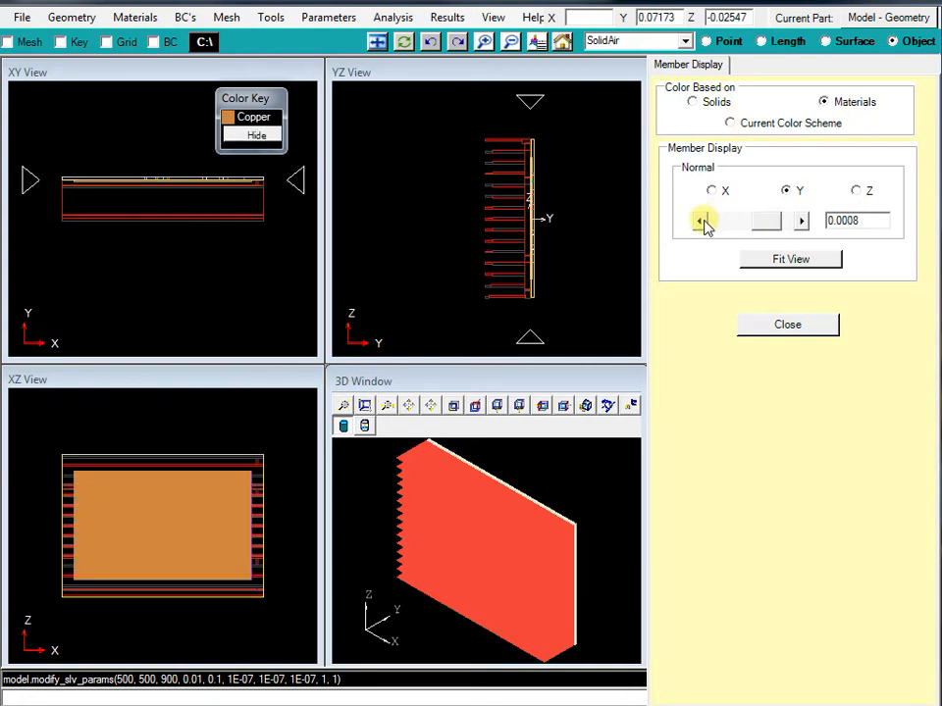
click(703, 222)
click(702, 221)
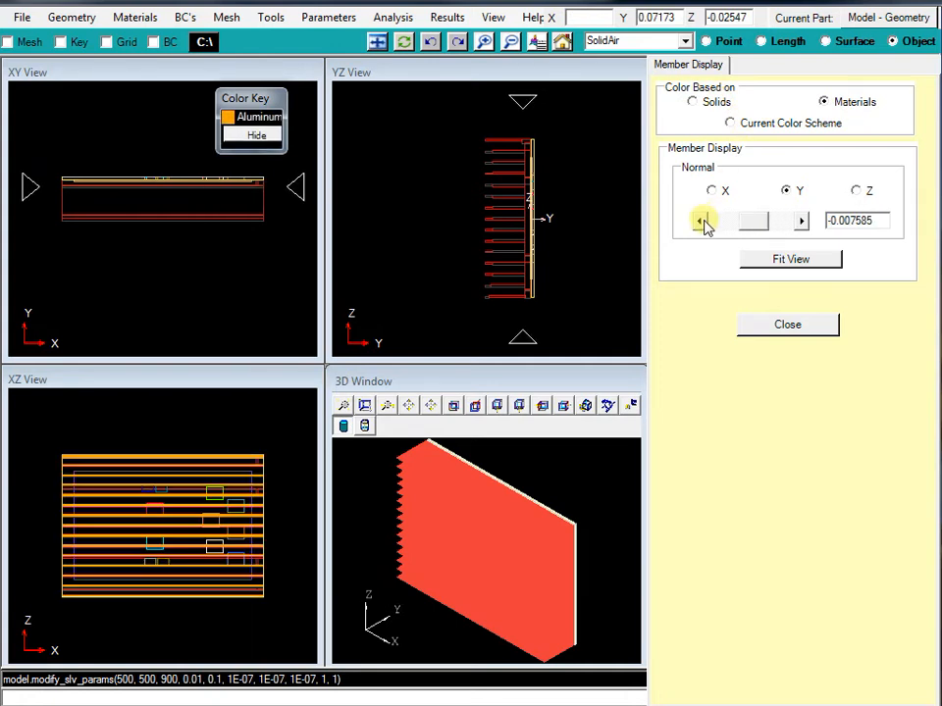
click(703, 221)
click(702, 221)
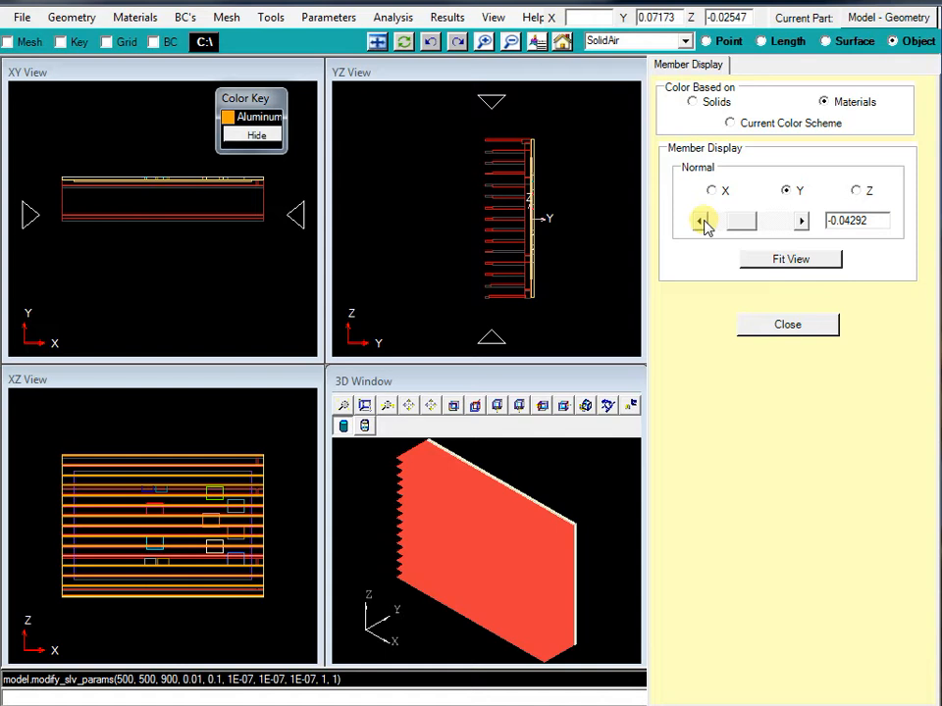
click(784, 326)
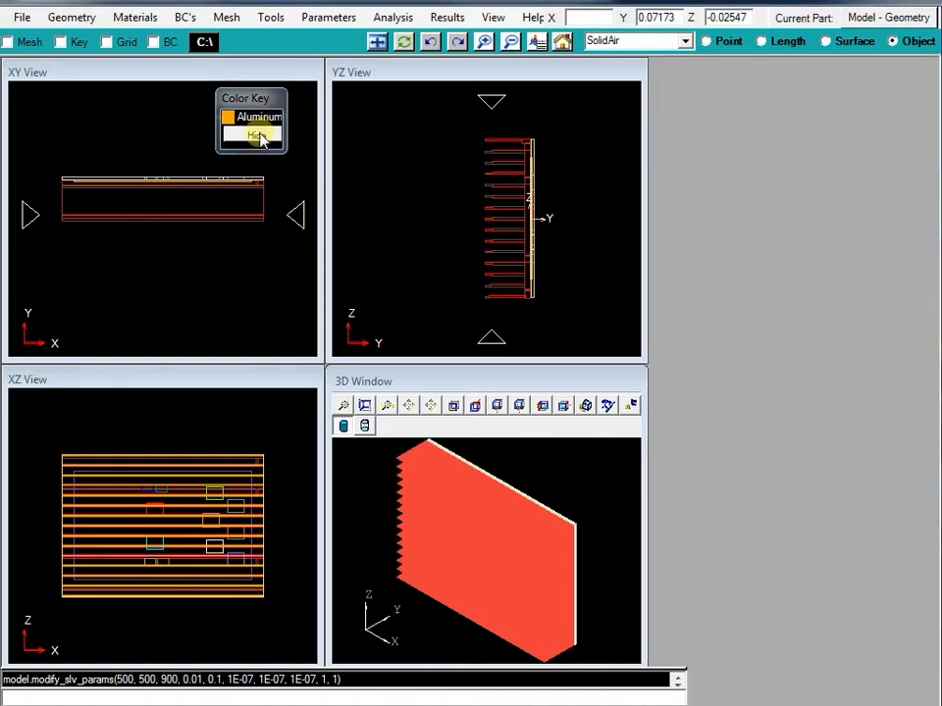
click(257, 136)
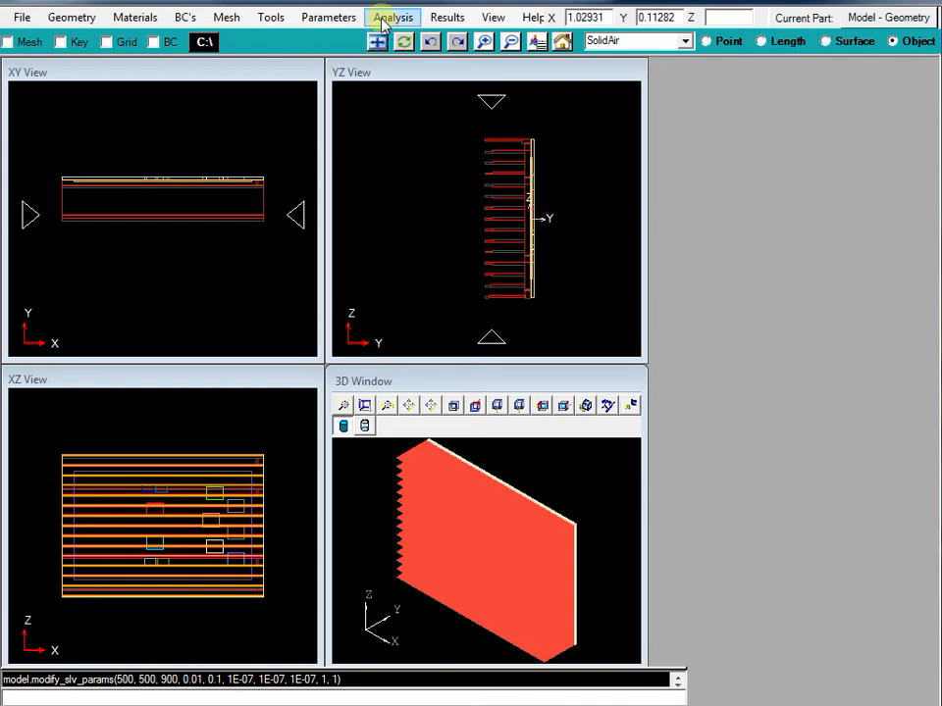
Set the gravity vector direction to y 1 and z 0 in the model parameters and apply it.
click(345, 19)
click(350, 36)
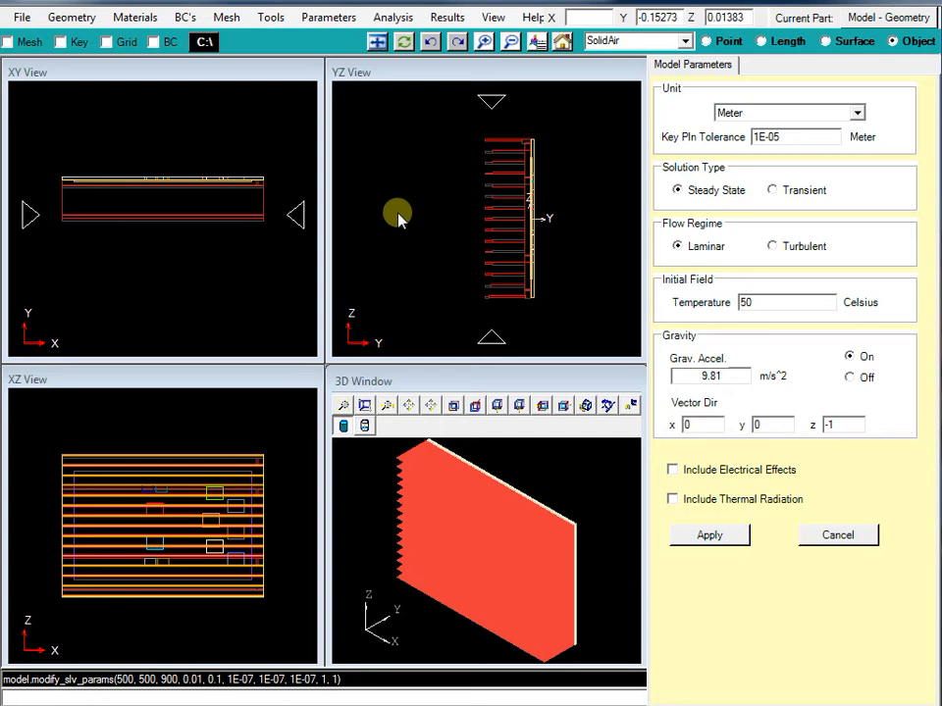
drag(778, 422, 757, 425)
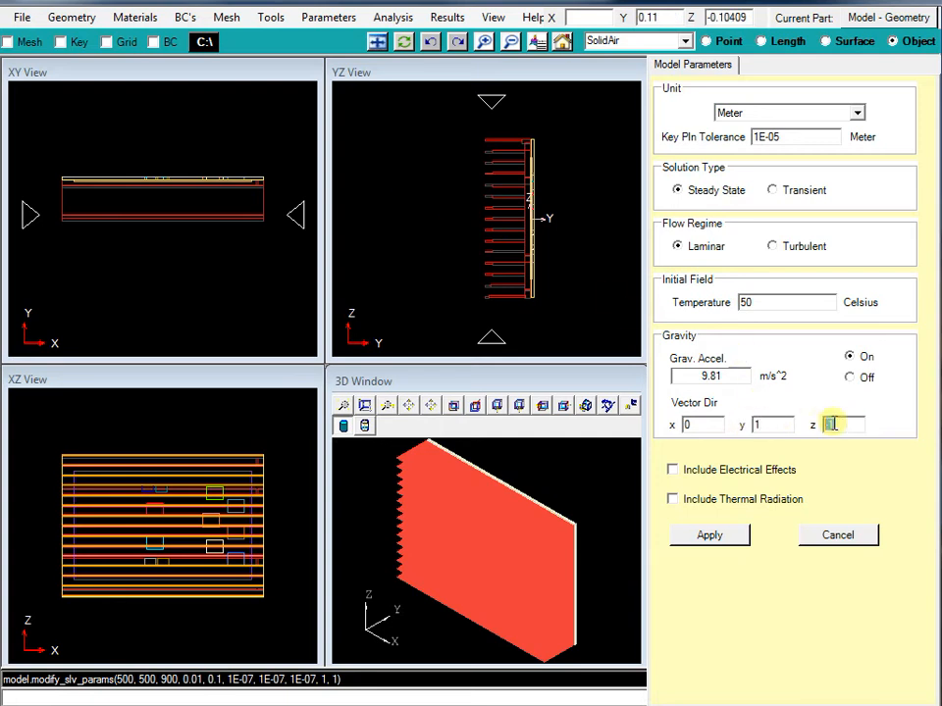
drag(836, 425, 802, 424)
text(0)
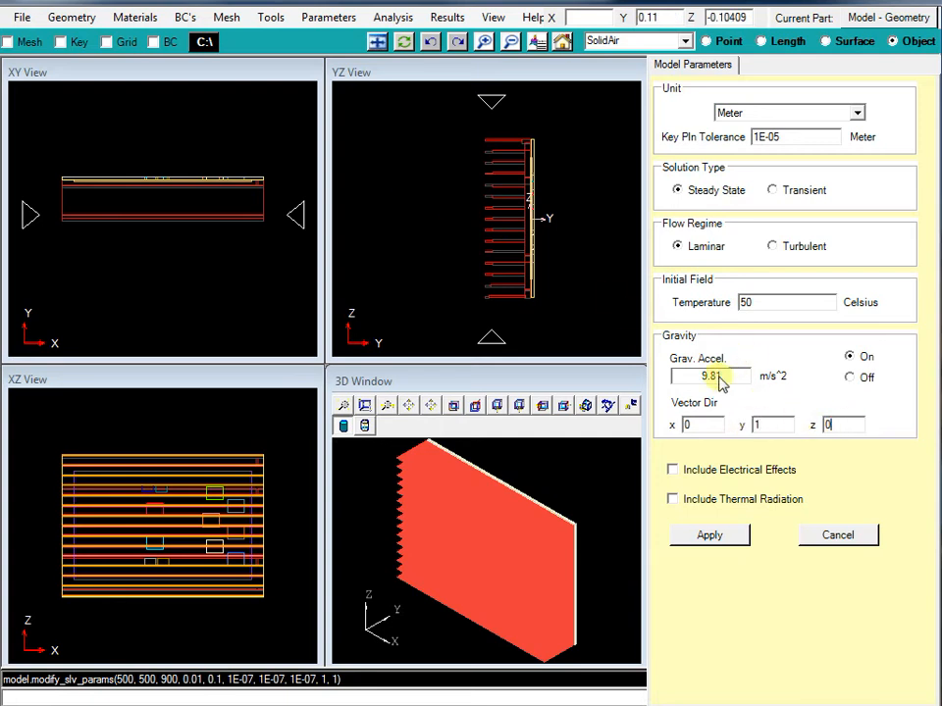
click(719, 540)
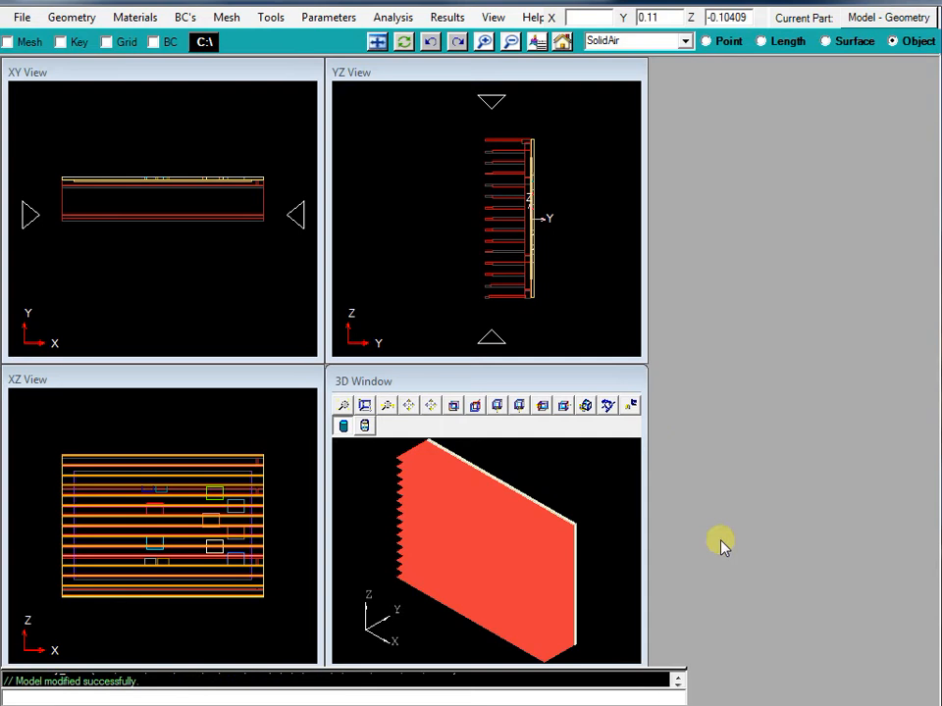
Review the solution type and restart options in the solution parameters and close them.
click(330, 18)
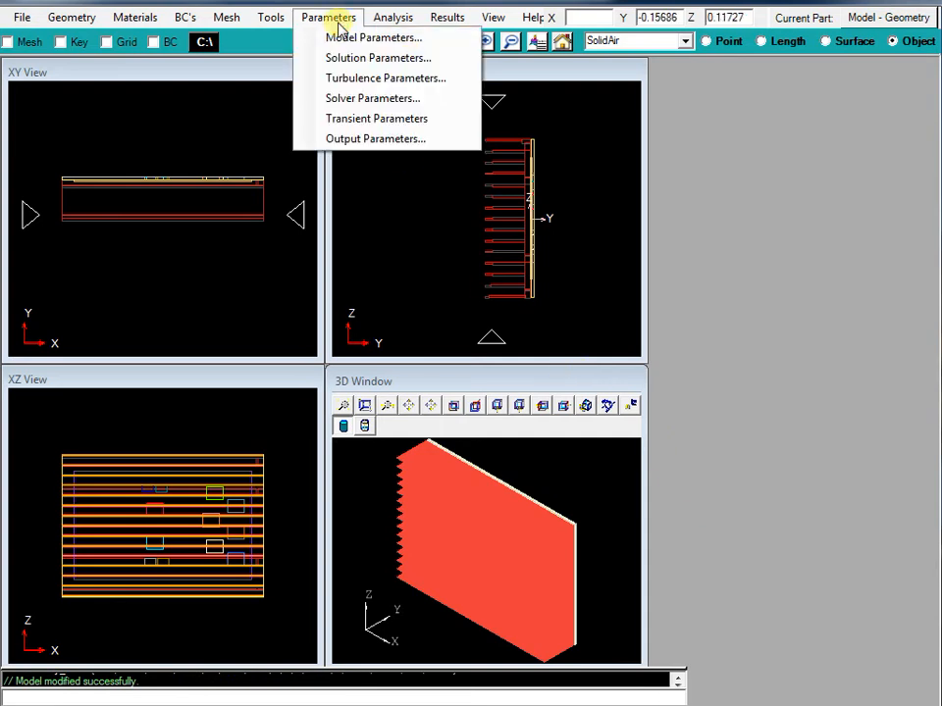
click(328, 58)
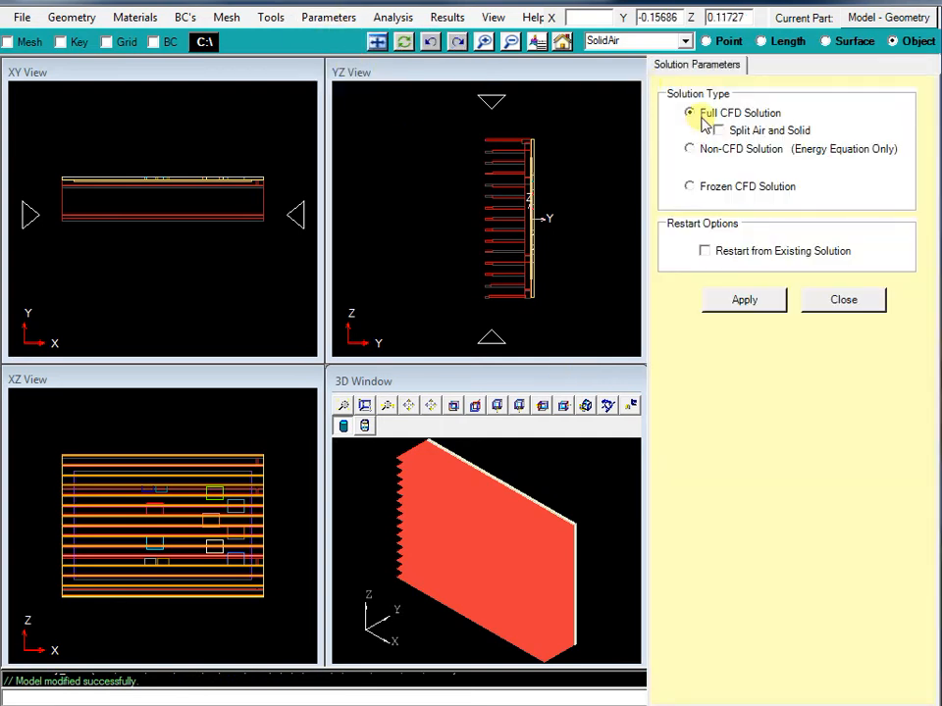
click(833, 299)
Set the solver's flow convergence control to 0.02 and apply it, keeping the current Windows color scheme.
click(330, 18)
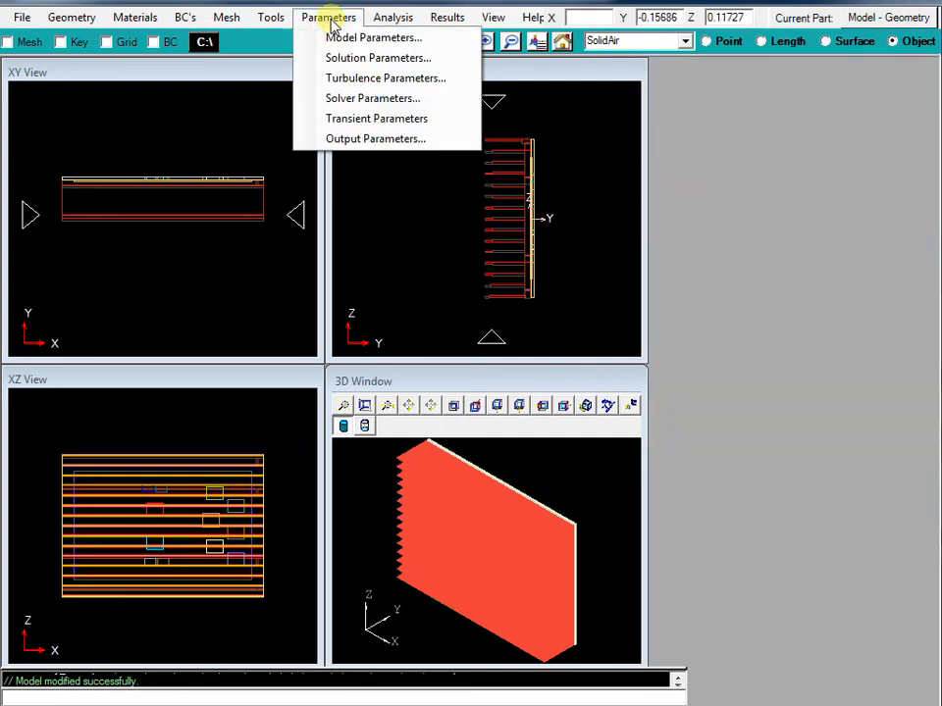
click(373, 98)
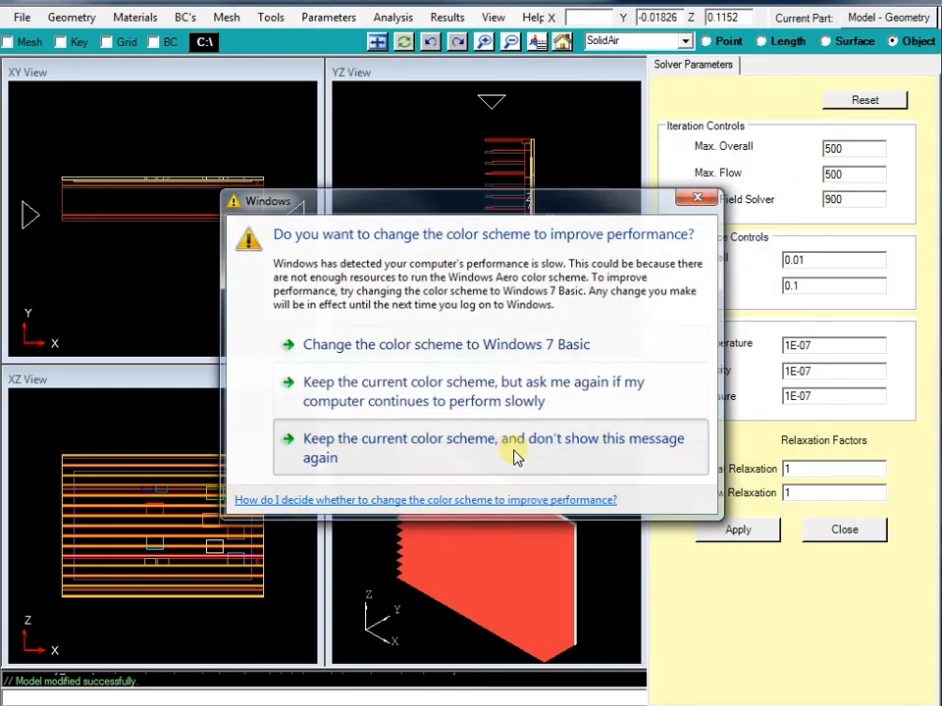
click(517, 457)
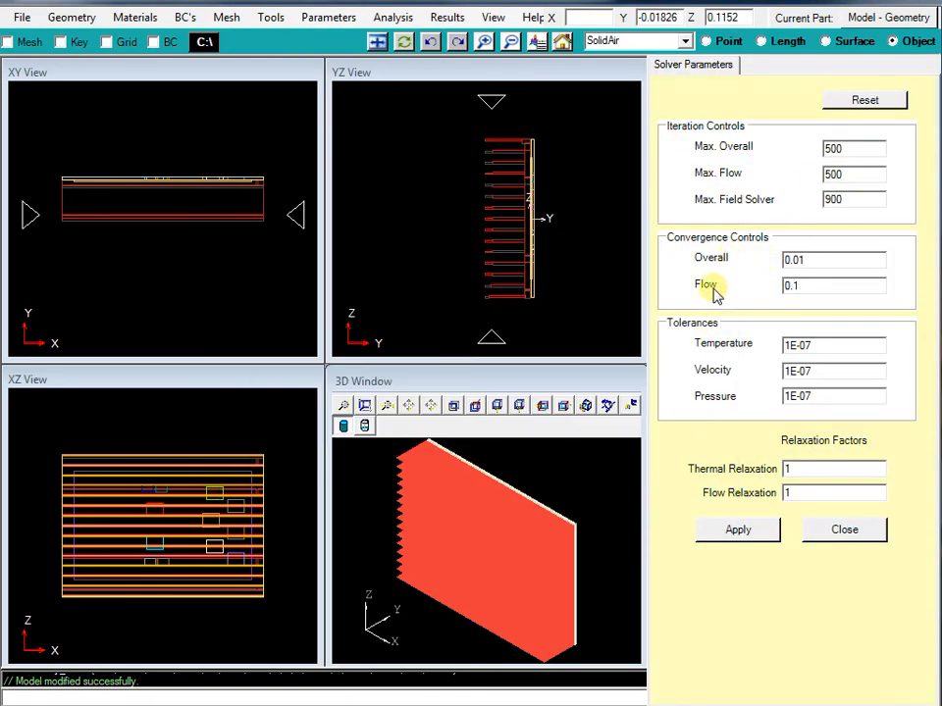
click(793, 288)
drag(799, 286, 812, 309)
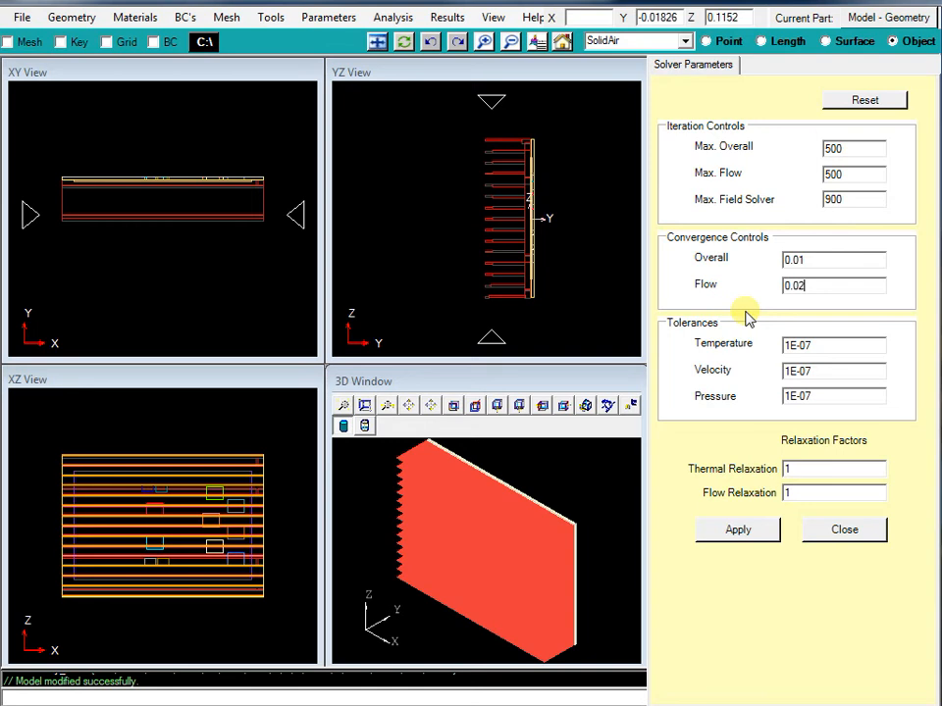
click(742, 532)
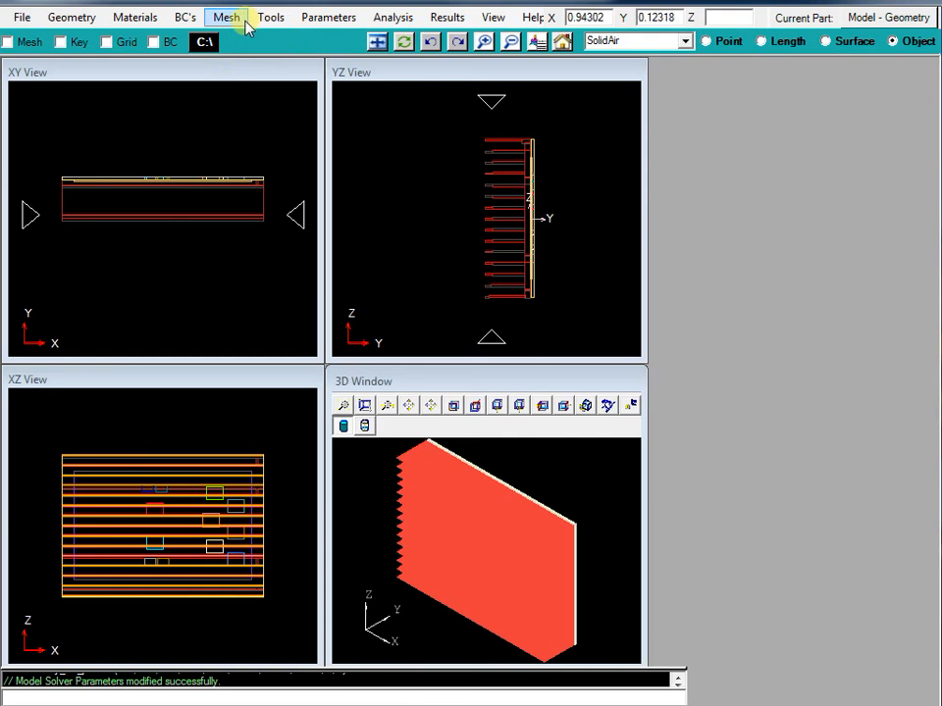
Show the mesh in the model views and run the analysis in the run folder HSandPCB_Run1.
click(8, 42)
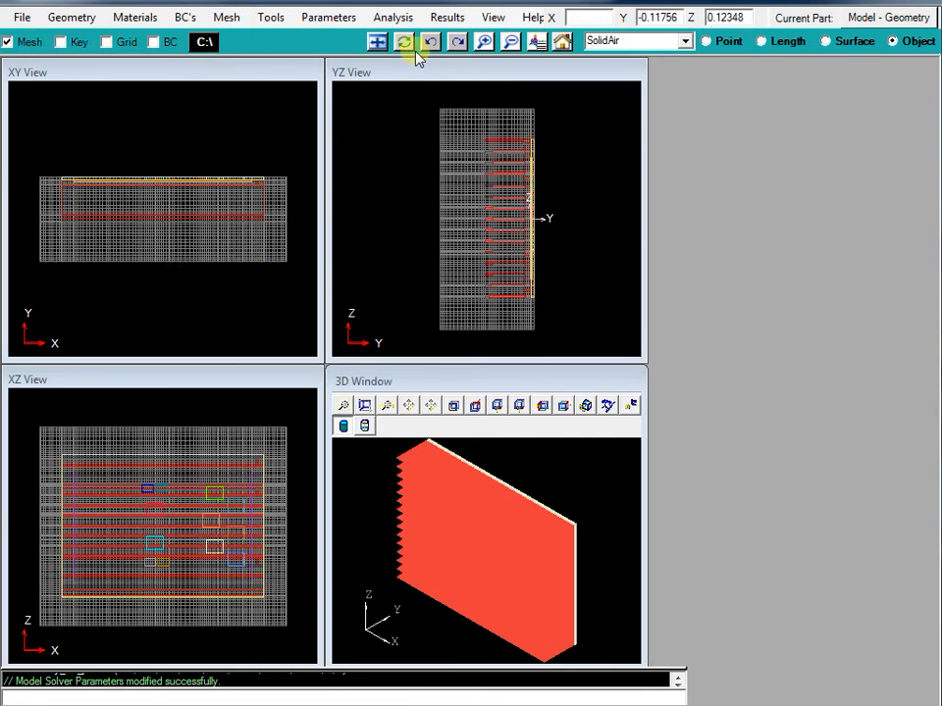
click(391, 18)
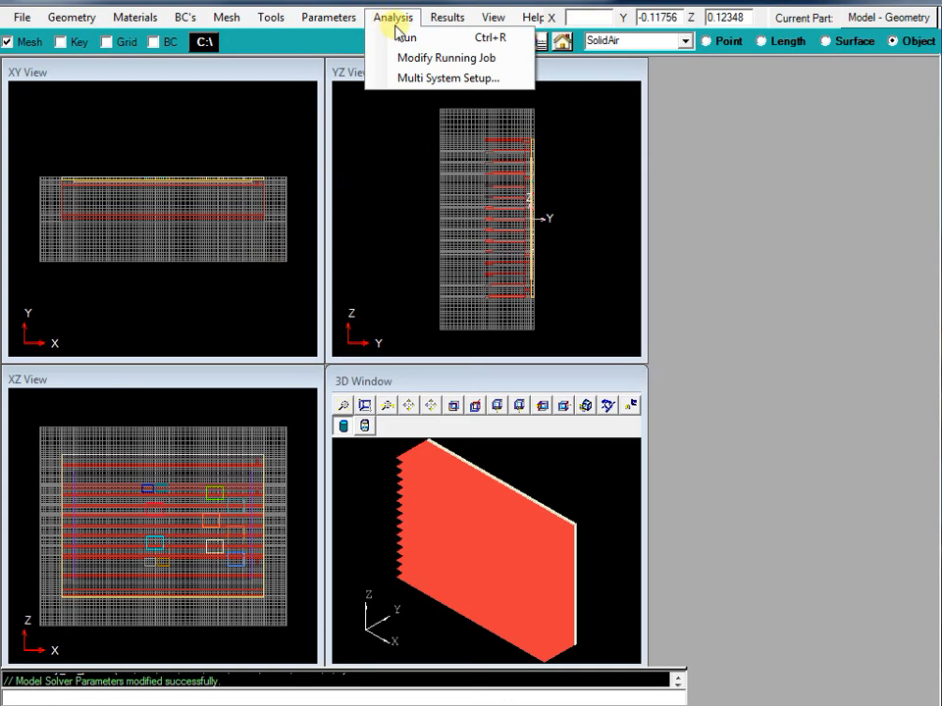
click(402, 33)
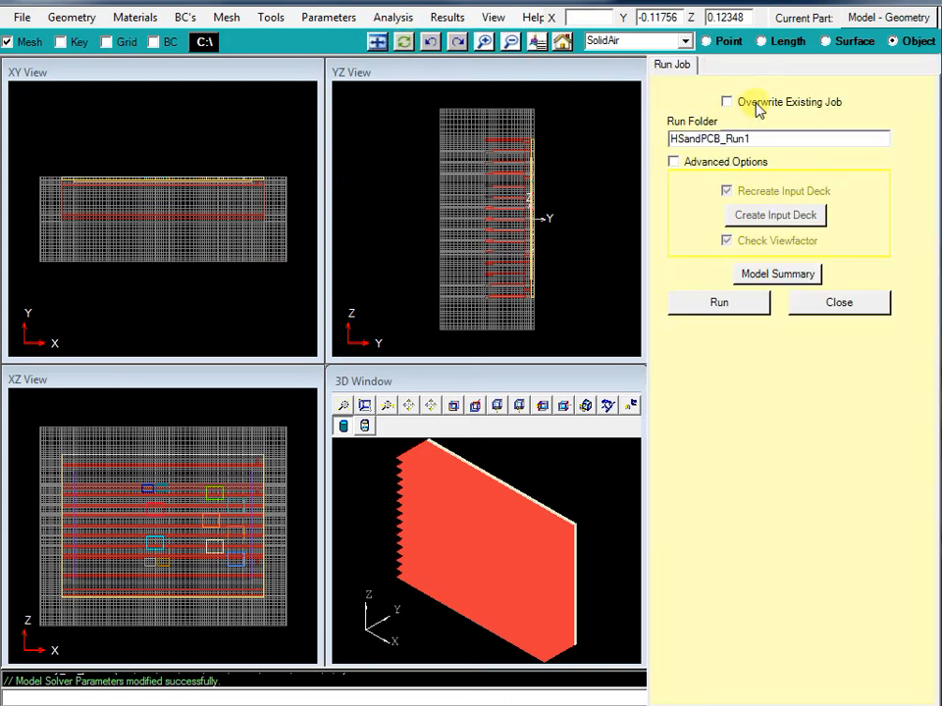
click(732, 303)
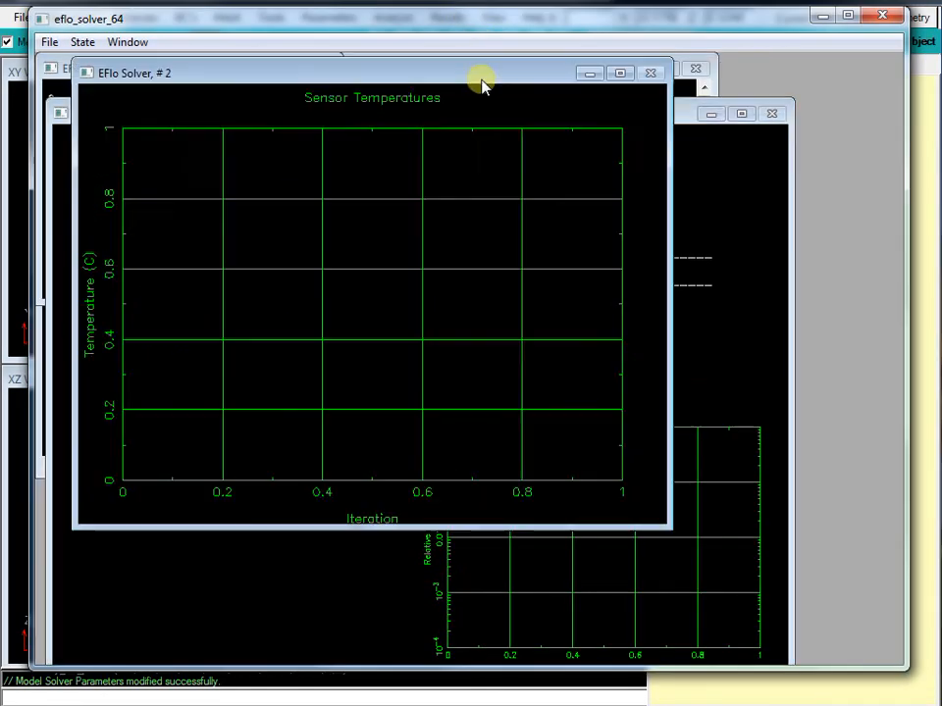
Look through the solver's sensor temperature plot, sensor legend and iteration log, widening the log window to read its lines.
drag(528, 101, 628, 101)
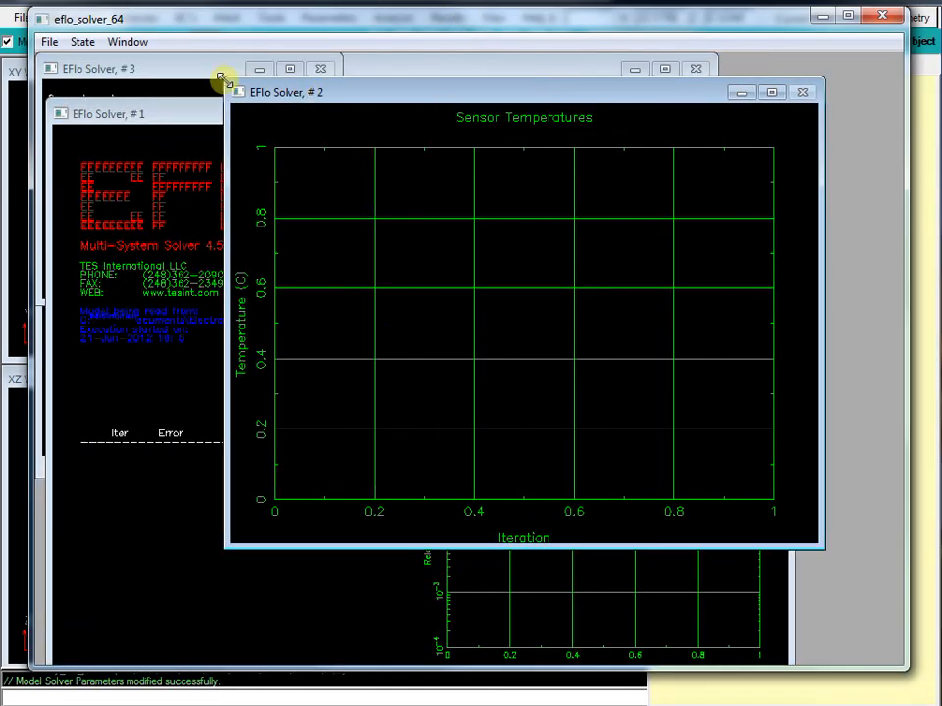
click(172, 79)
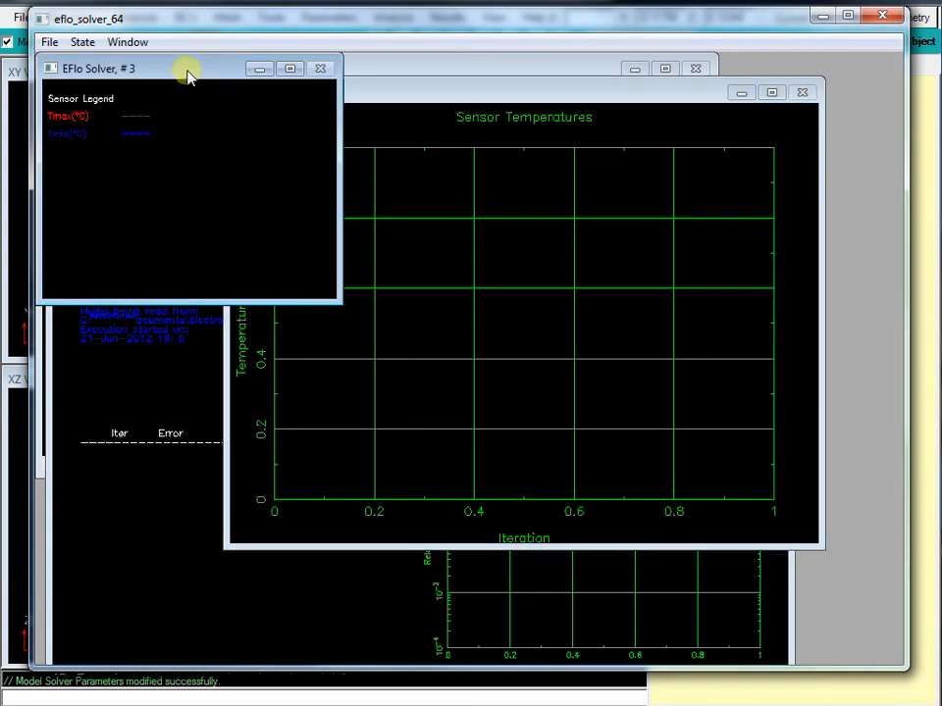
click(538, 68)
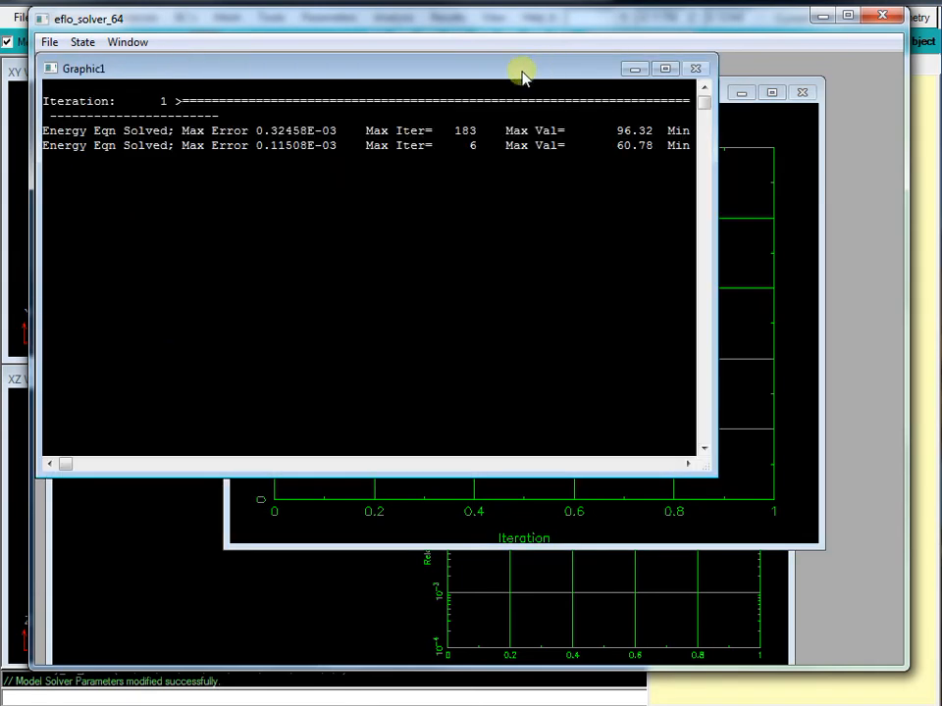
drag(716, 178, 888, 177)
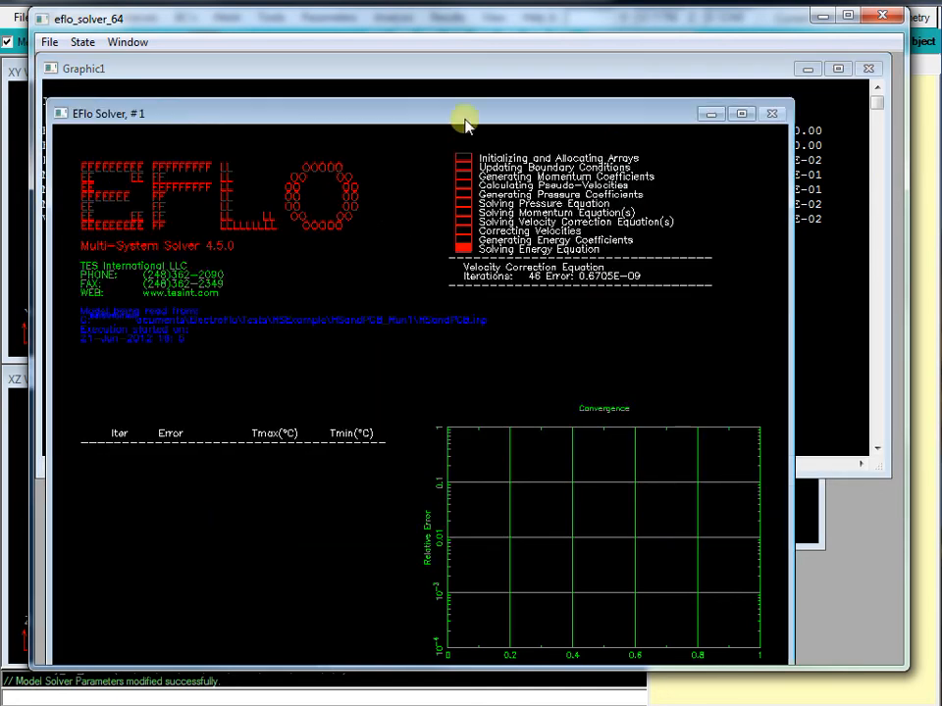
Move the main solver window up to view the convergence plot, and exit the solver when the run has finished.
drag(556, 114, 567, 106)
drag(642, 108, 647, 85)
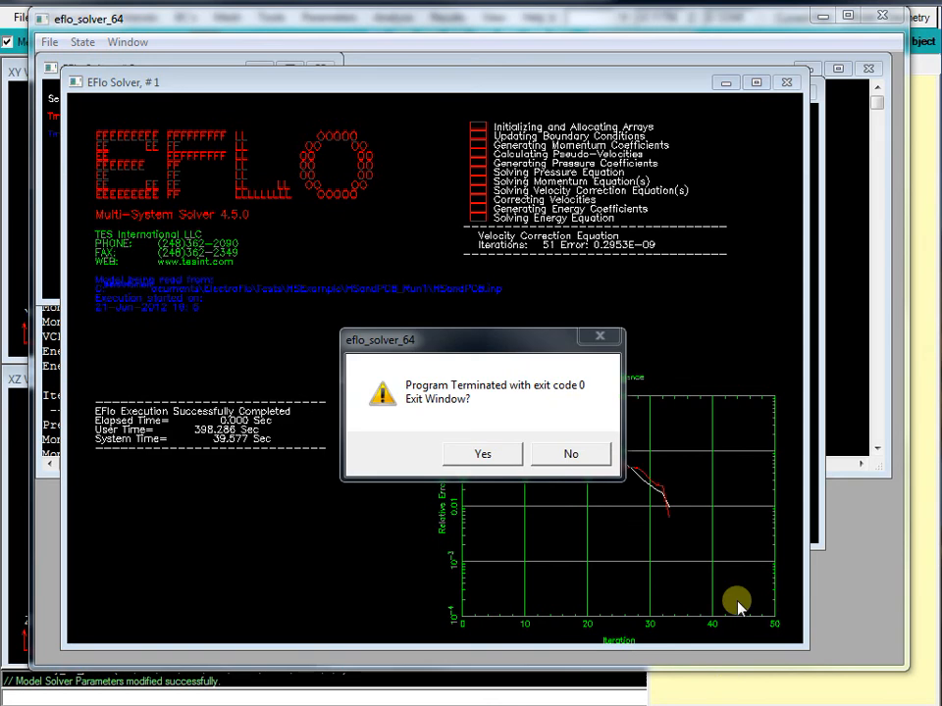
drag(516, 349, 648, 221)
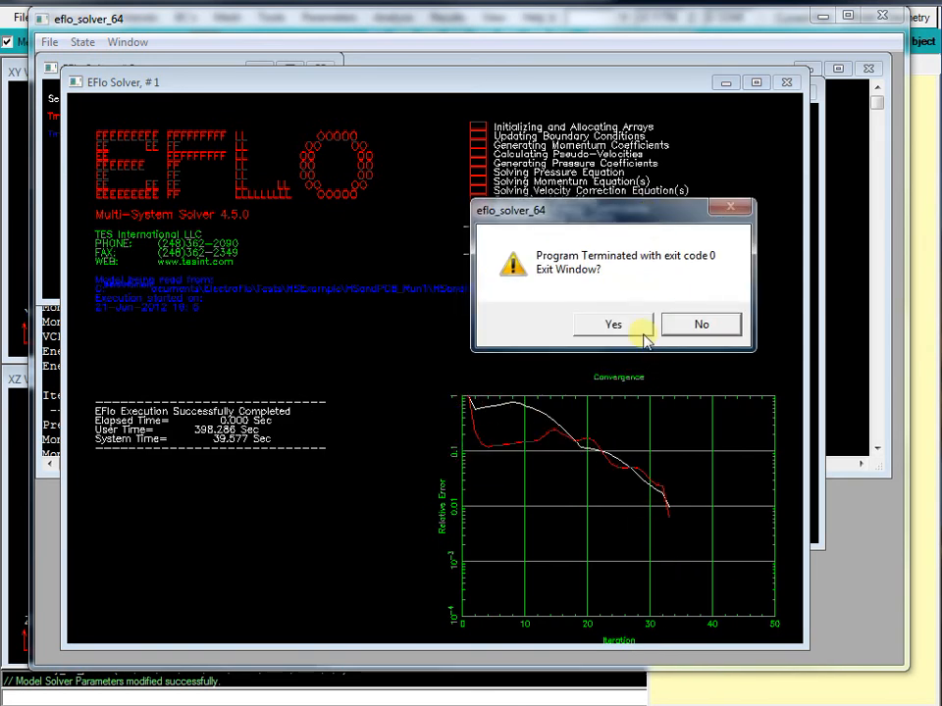
click(614, 326)
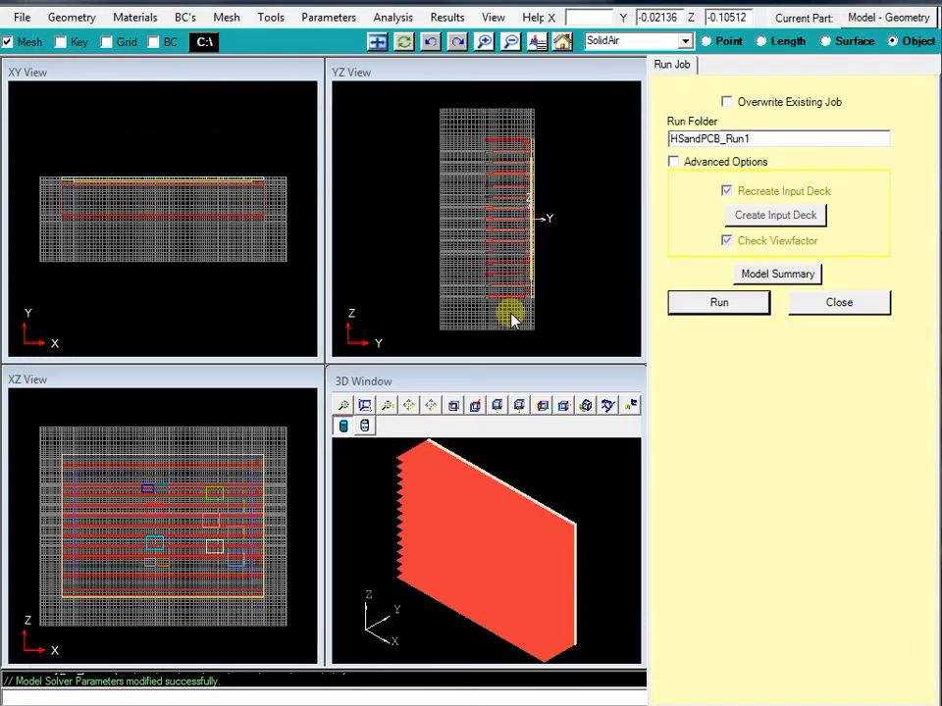
Read the results file HSandPCB.vtr from the HSandPCB_Run1 folder and move the color key clear of the XY view.
click(443, 17)
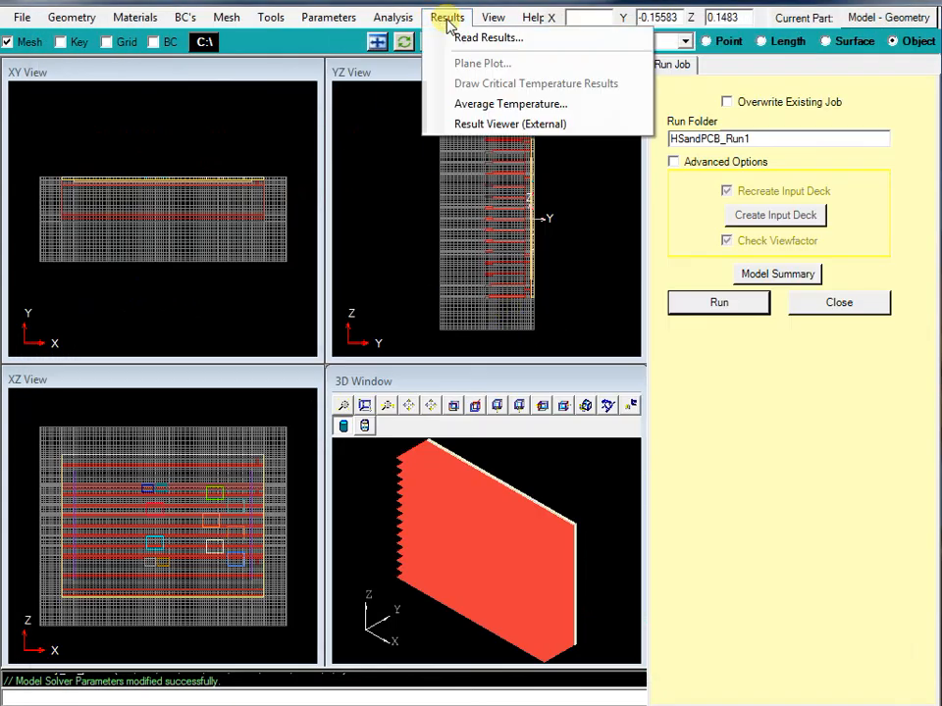
click(443, 18)
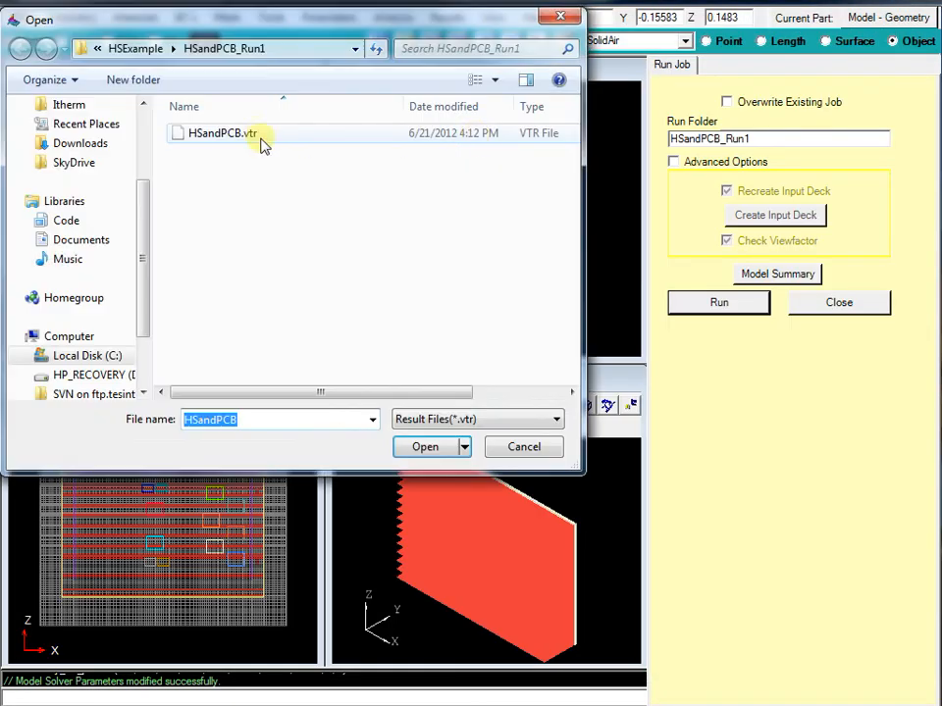
double_click(257, 137)
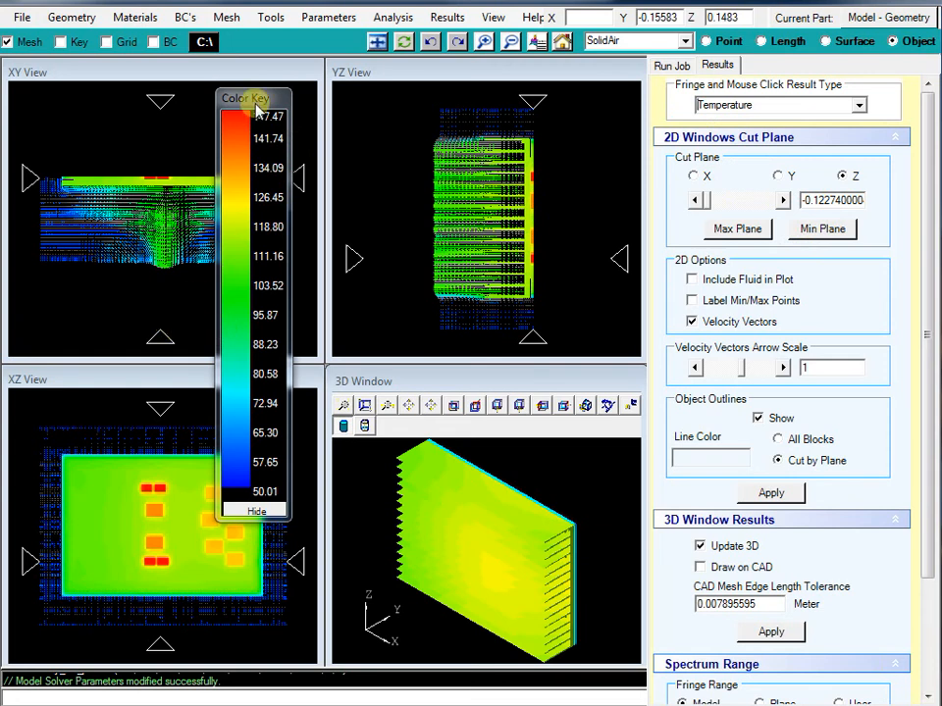
drag(263, 101, 623, 179)
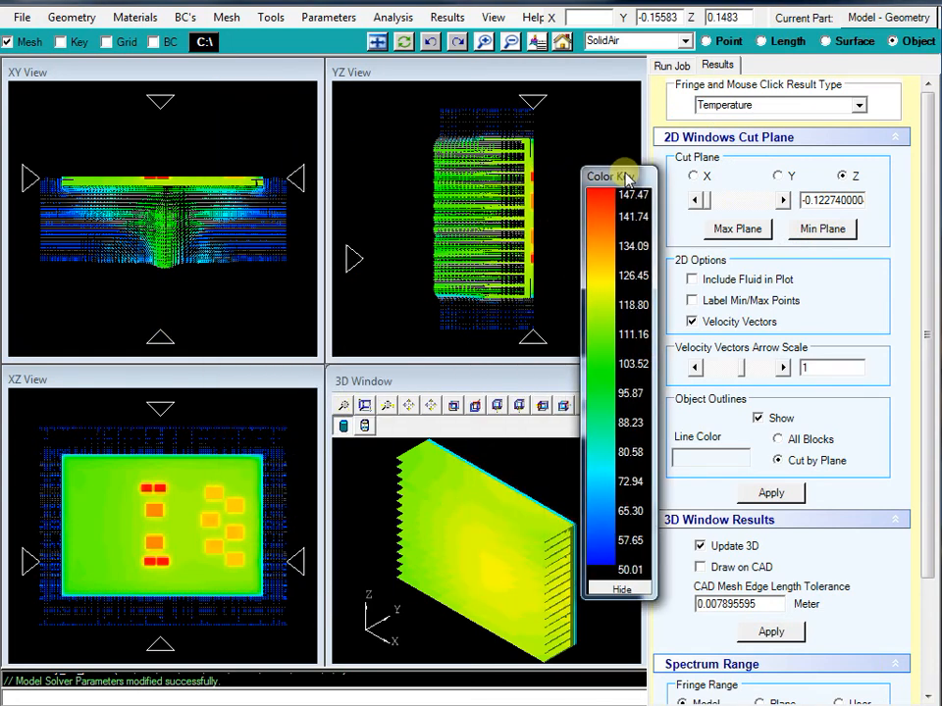
Show the maximum temperature plane and advance the Z cut plane stepwise to about -0.00646 to view temperatures and velocity vectors.
click(751, 229)
click(783, 200)
click(783, 200)
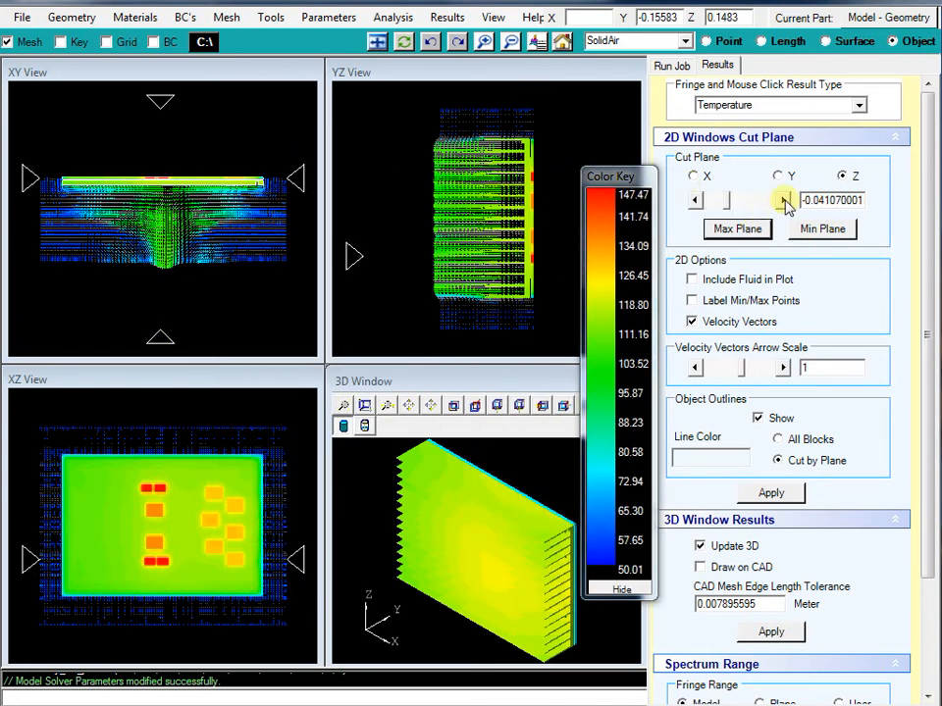
click(783, 200)
click(783, 200)
click(782, 200)
click(782, 200)
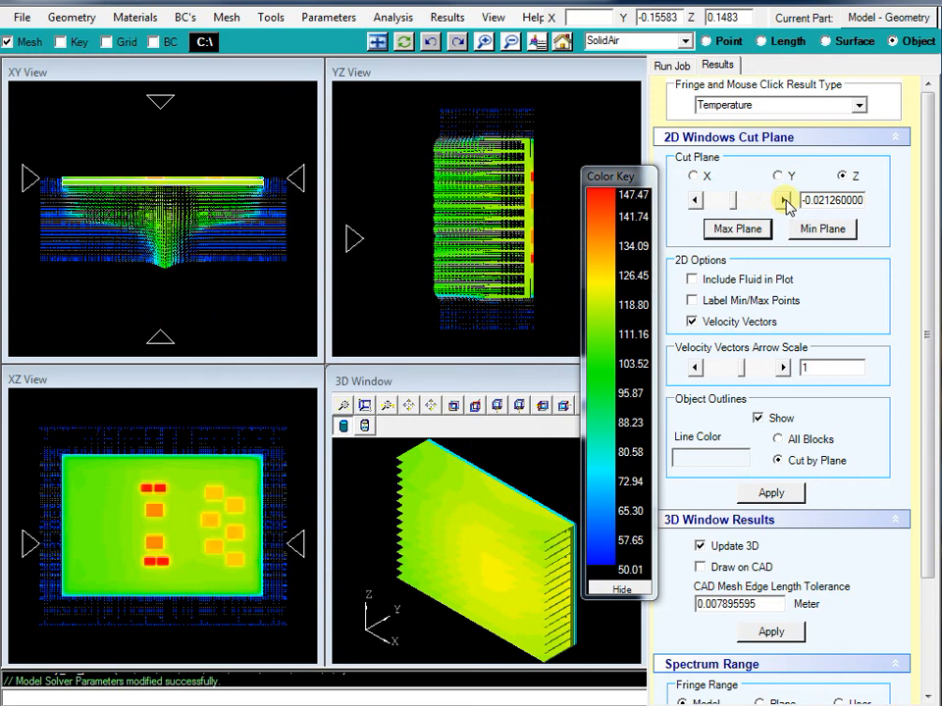
click(783, 200)
click(783, 200)
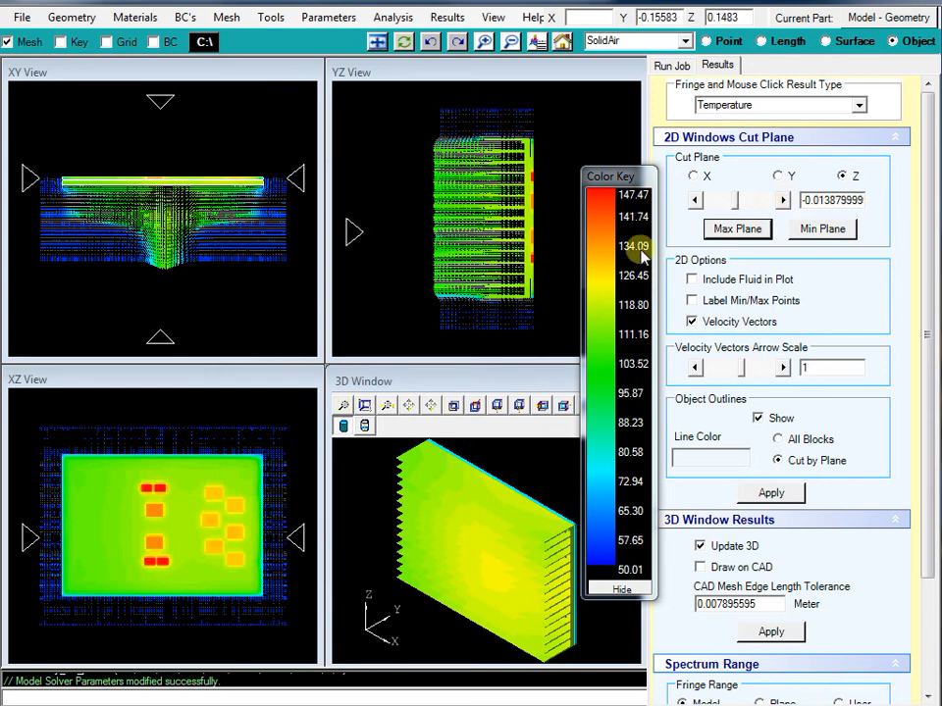
click(782, 201)
click(783, 200)
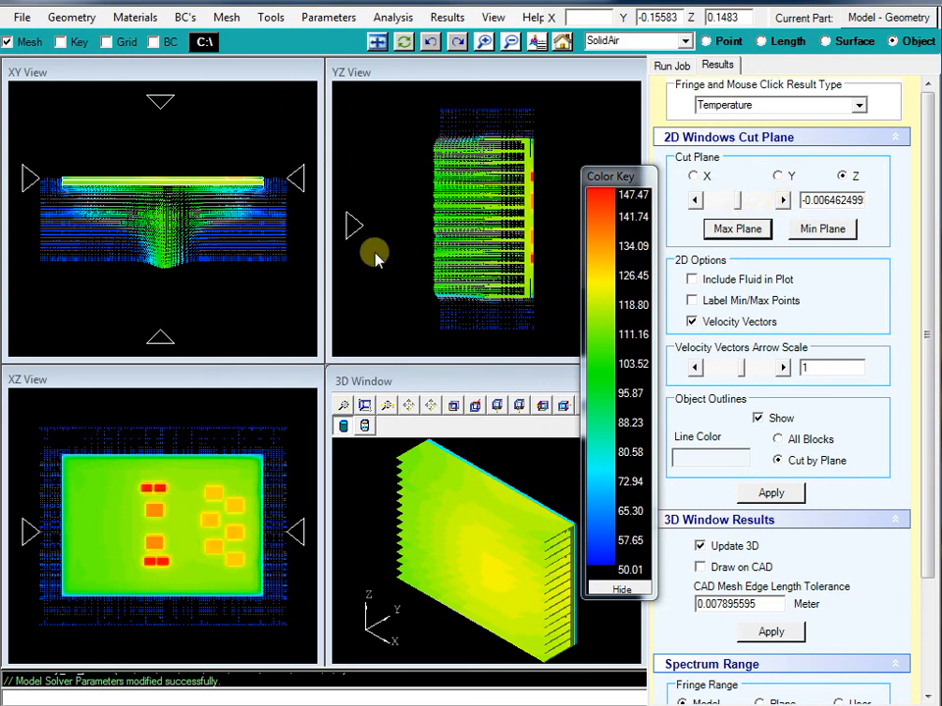
Probe the temperature at several points in the air plume below the heat sink in the XY view.
click(165, 262)
click(171, 248)
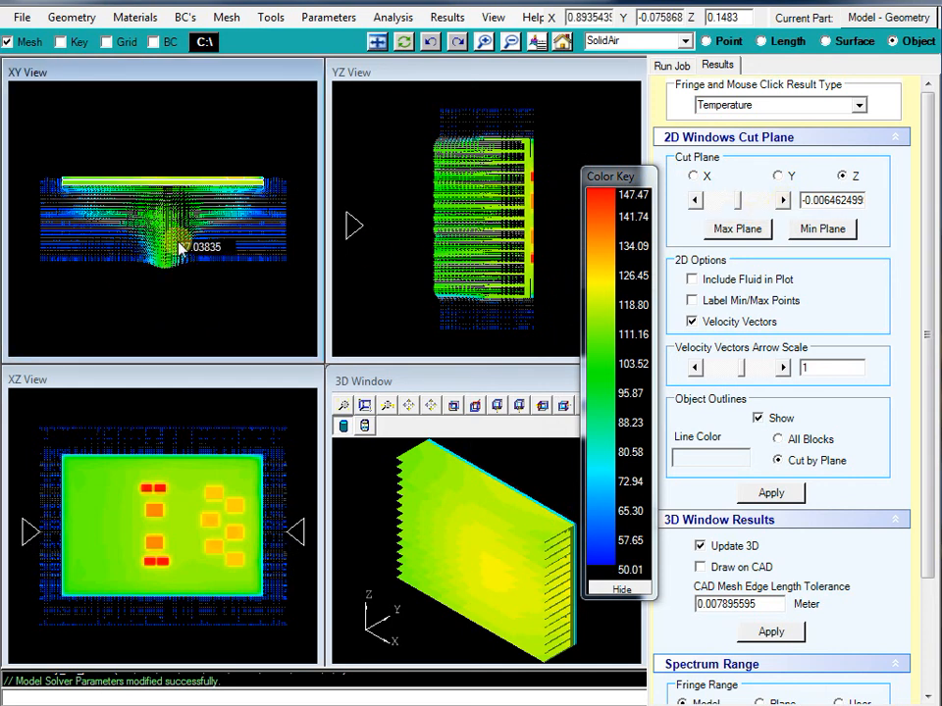
click(193, 224)
View the Velocity_Mag fringe result, switch back to Temperature, and move the color key to the edge of the XY view.
click(859, 105)
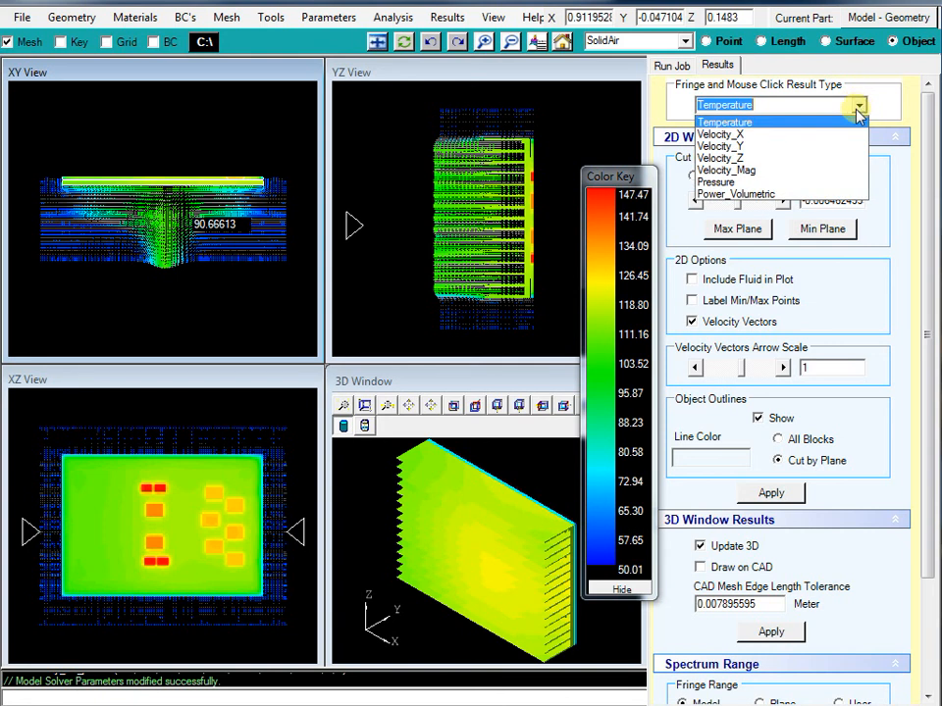
click(816, 170)
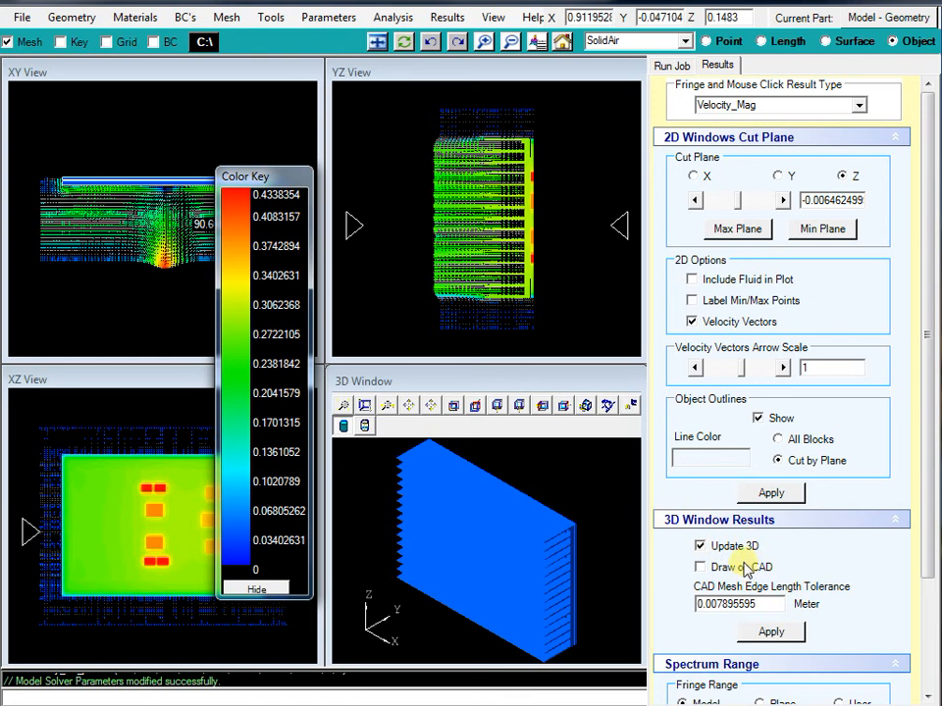
click(860, 105)
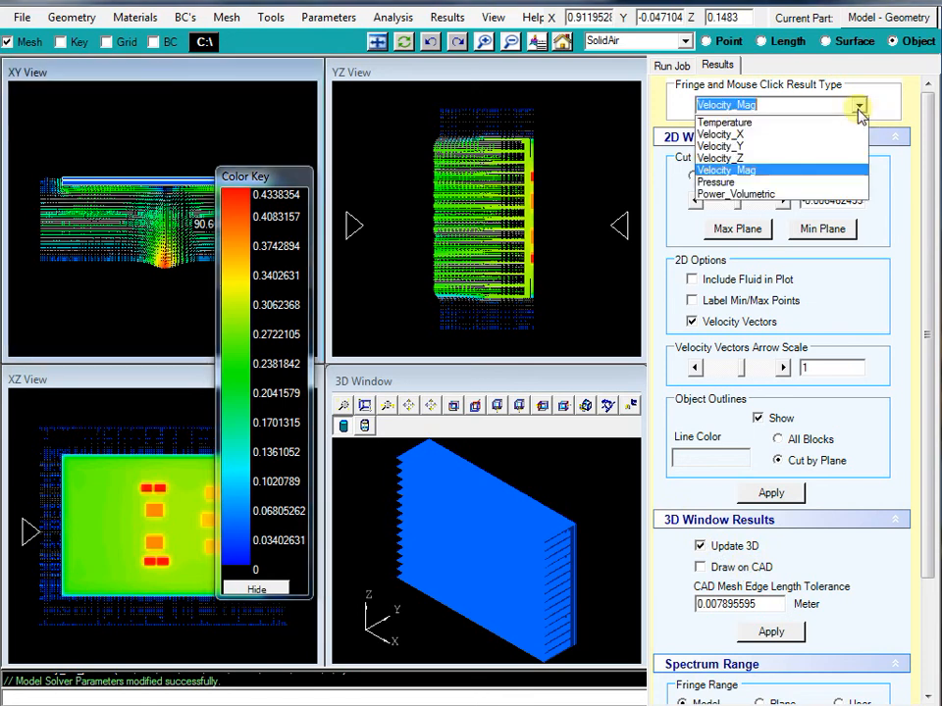
click(853, 123)
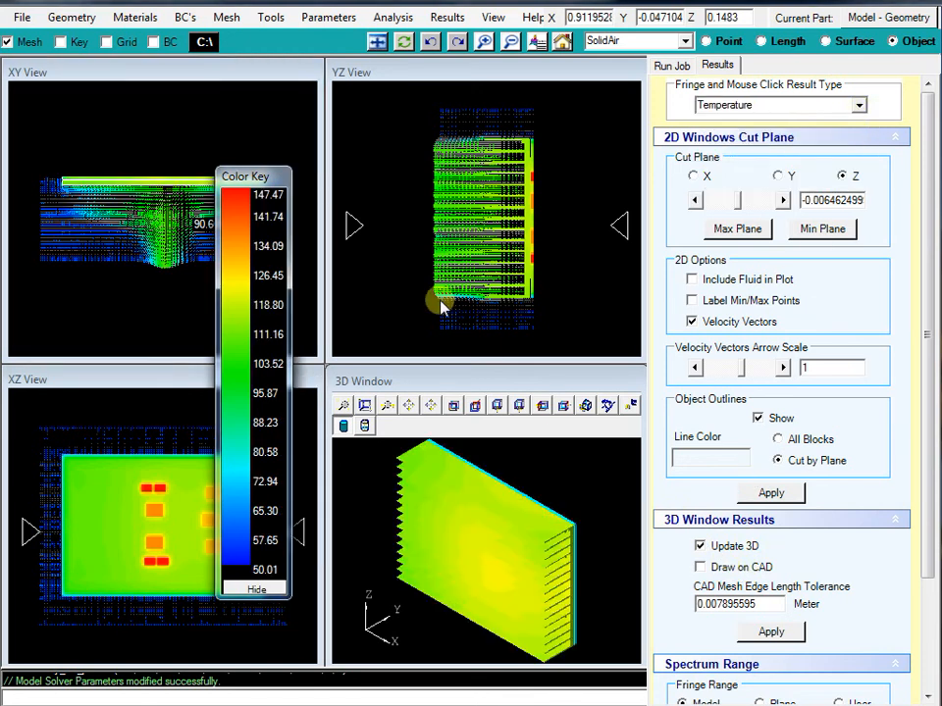
drag(280, 179, 56, 137)
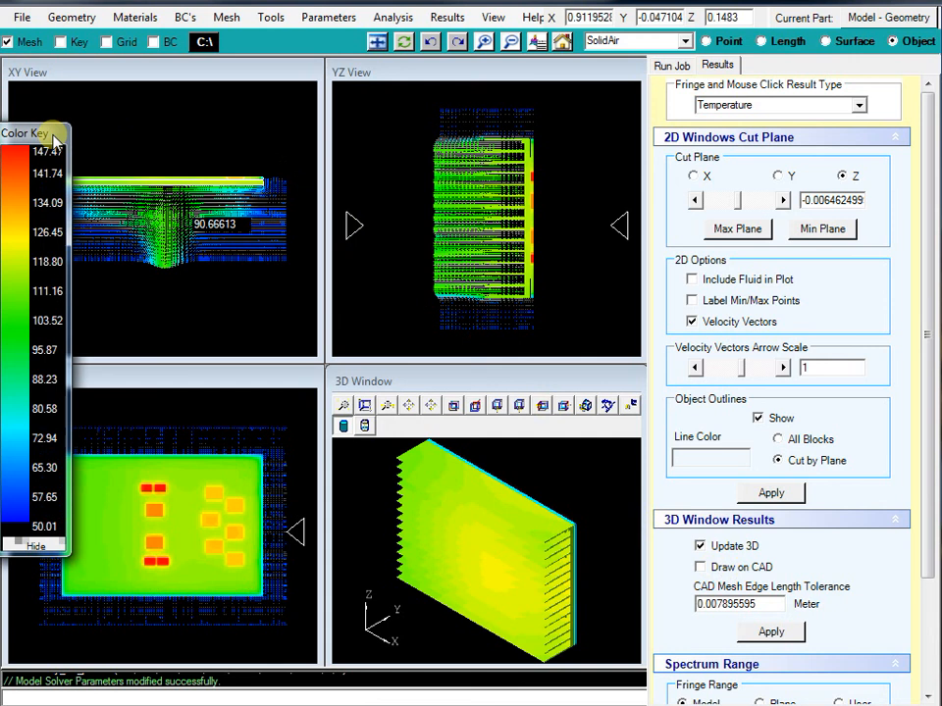
Draw the temperature results on the CAD geometry, enlarge the 3D window and rotate the heat sink to inspect its fins.
click(746, 566)
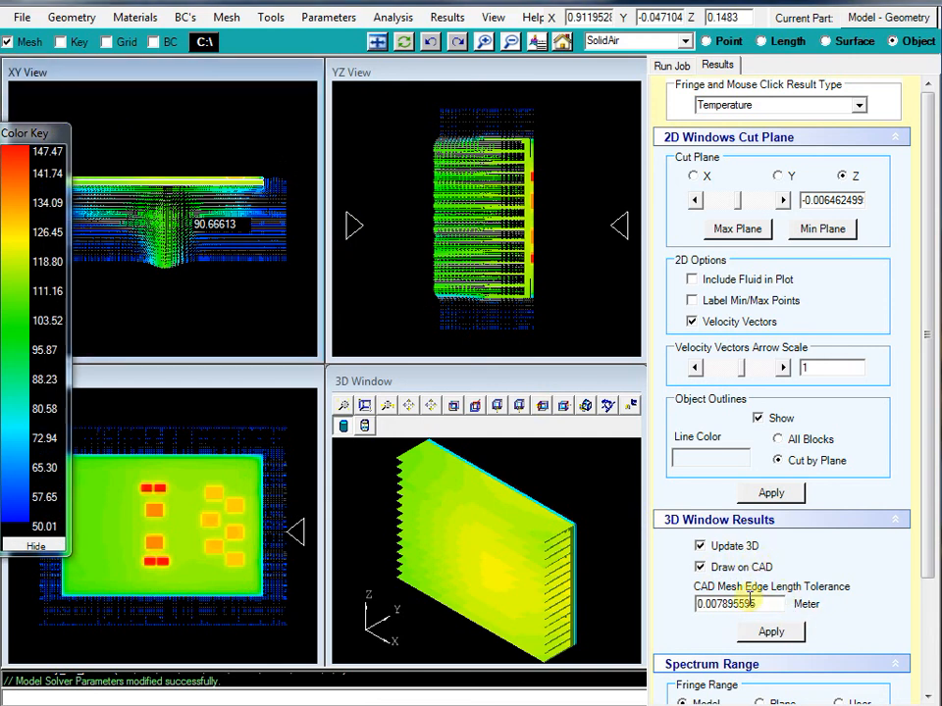
click(780, 634)
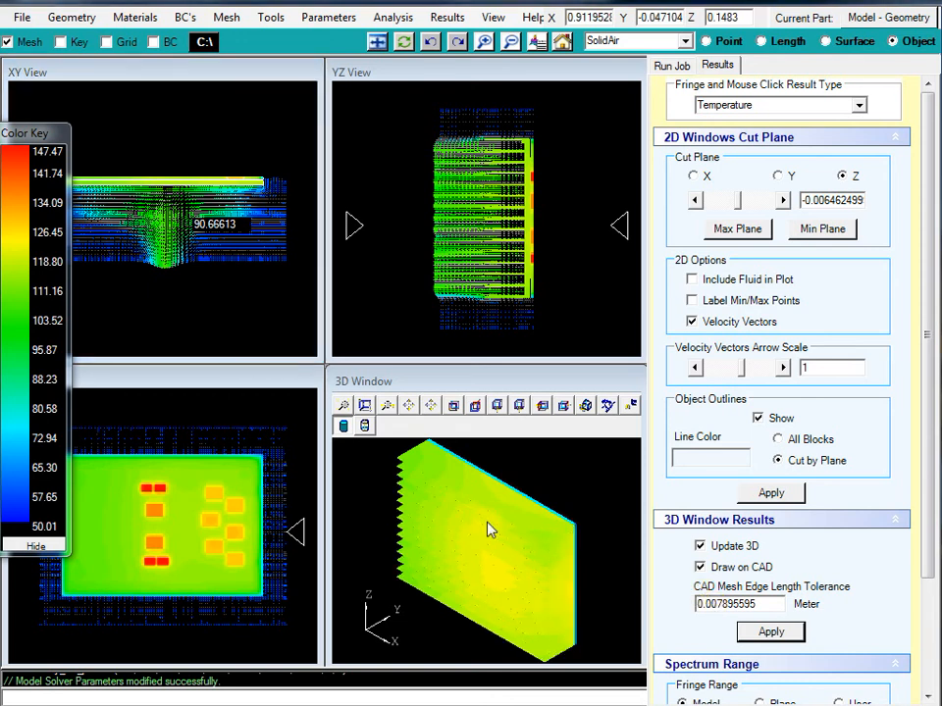
drag(333, 371, 113, 201)
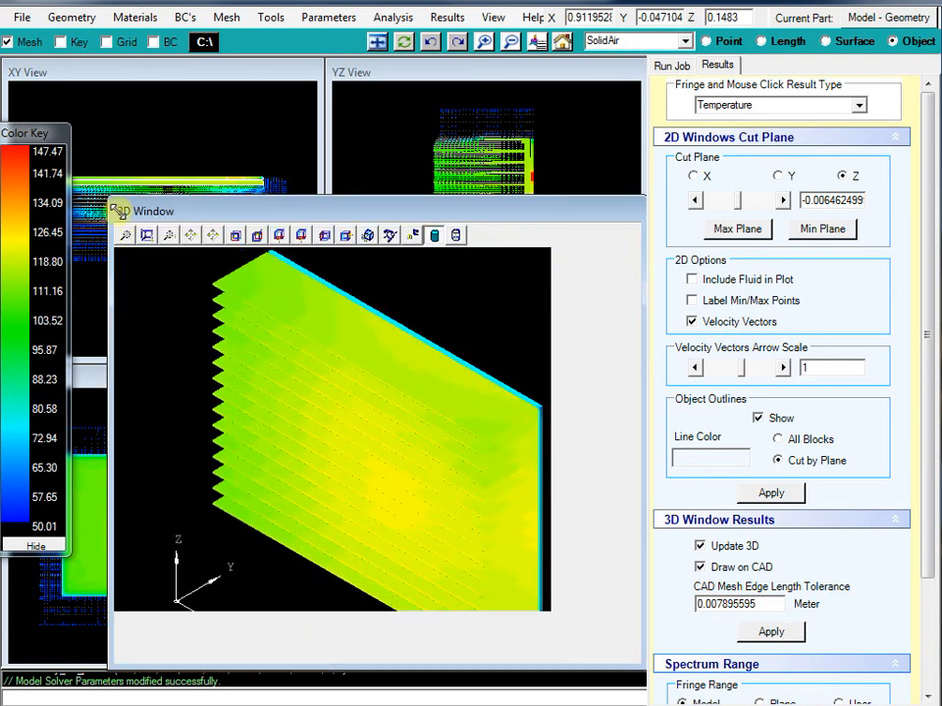
drag(549, 399, 531, 302)
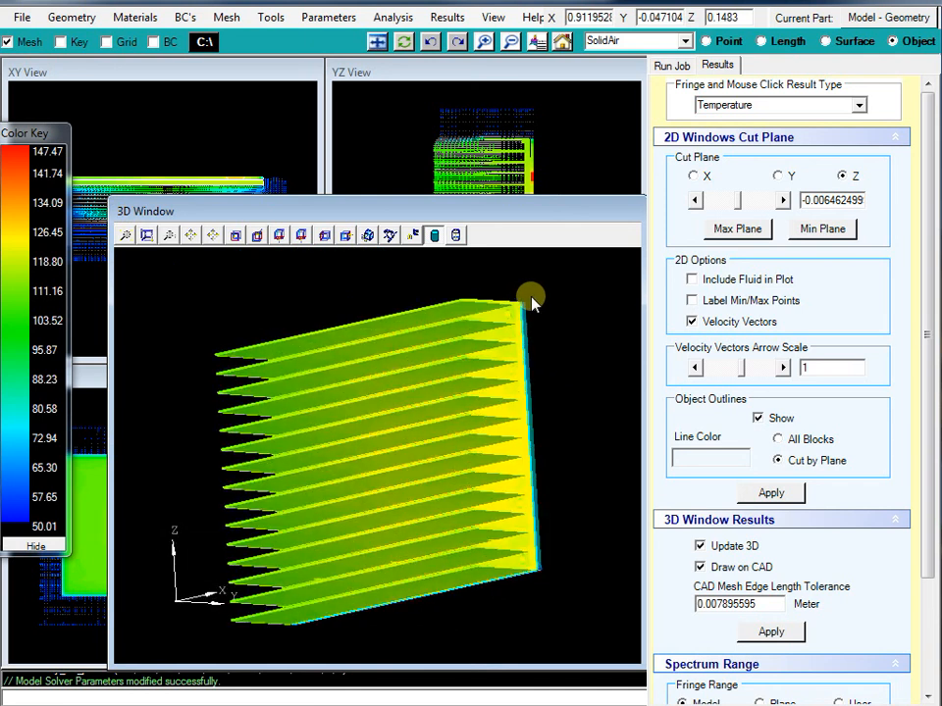
drag(513, 618, 563, 591)
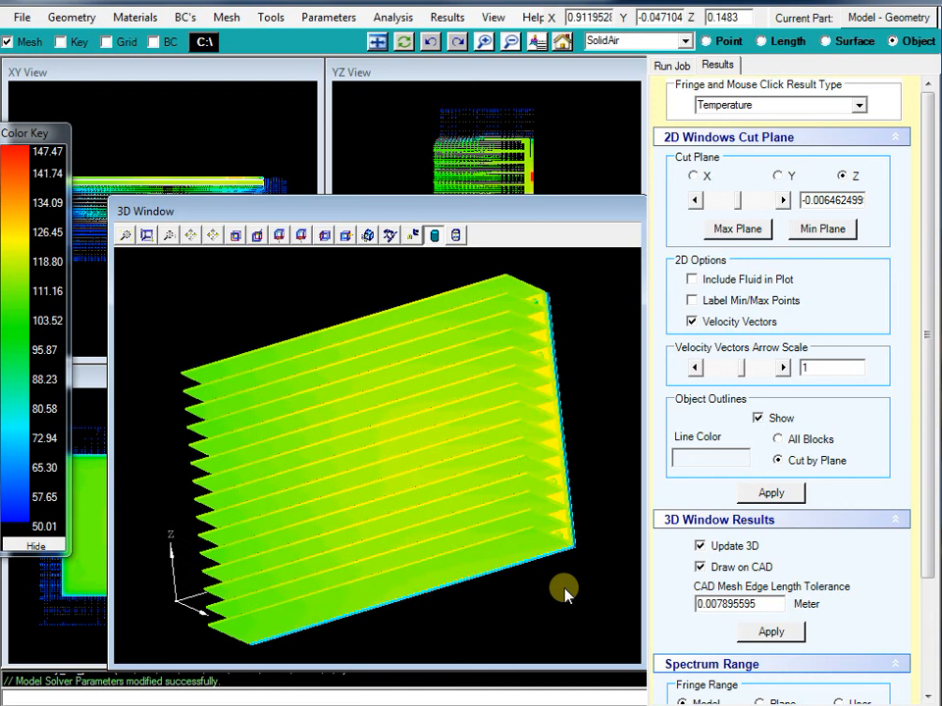
Turn off drawing the results on CAD and shrink the 3D window back to its quadrant beside the XZ view.
click(700, 567)
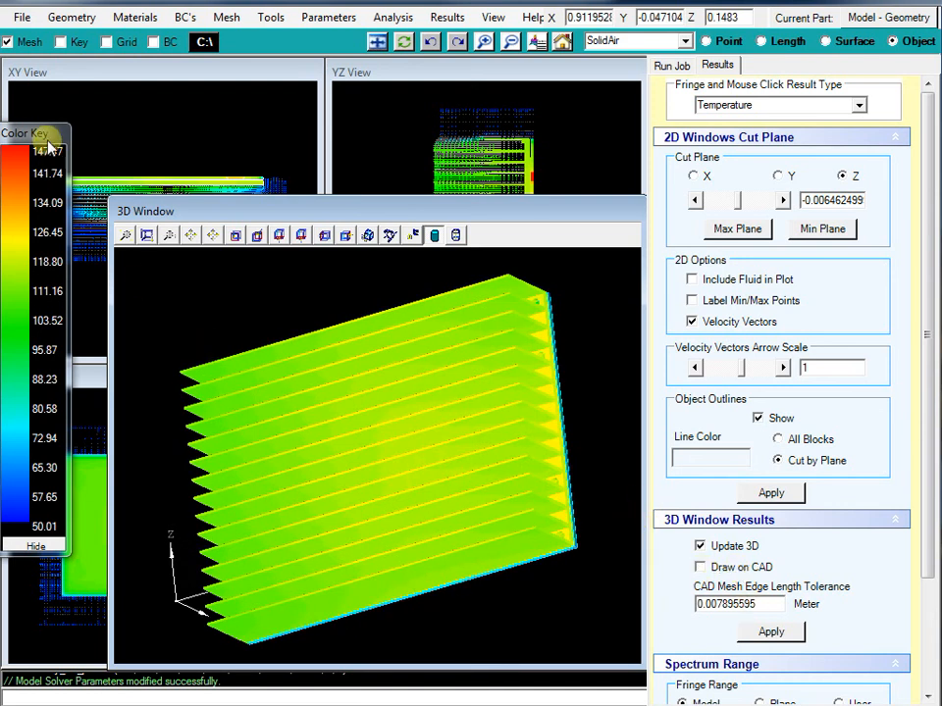
drag(47, 136, 66, 138)
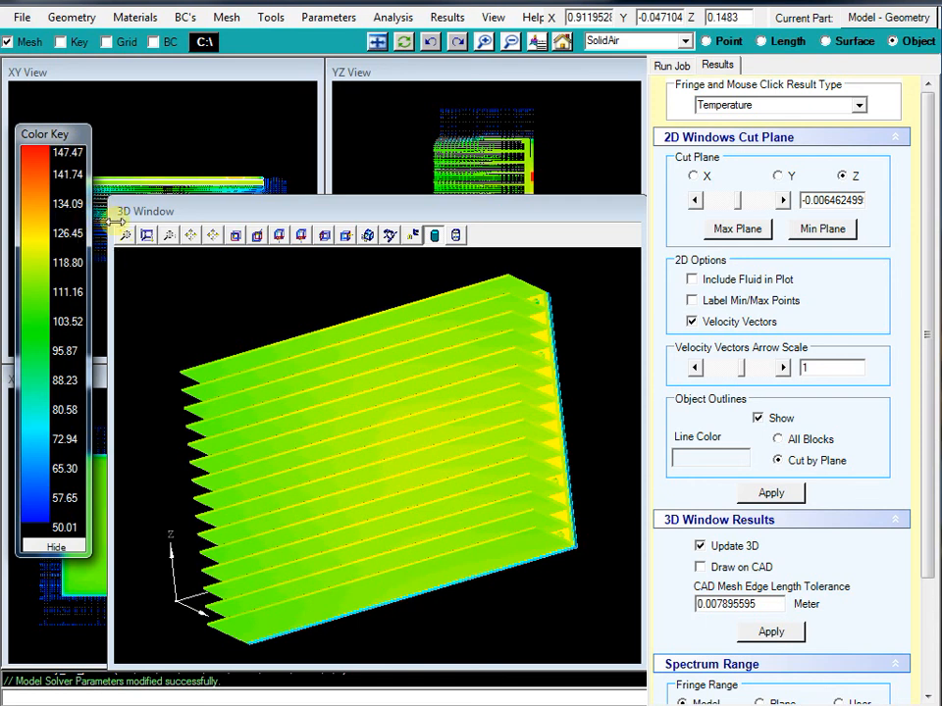
drag(111, 201, 329, 373)
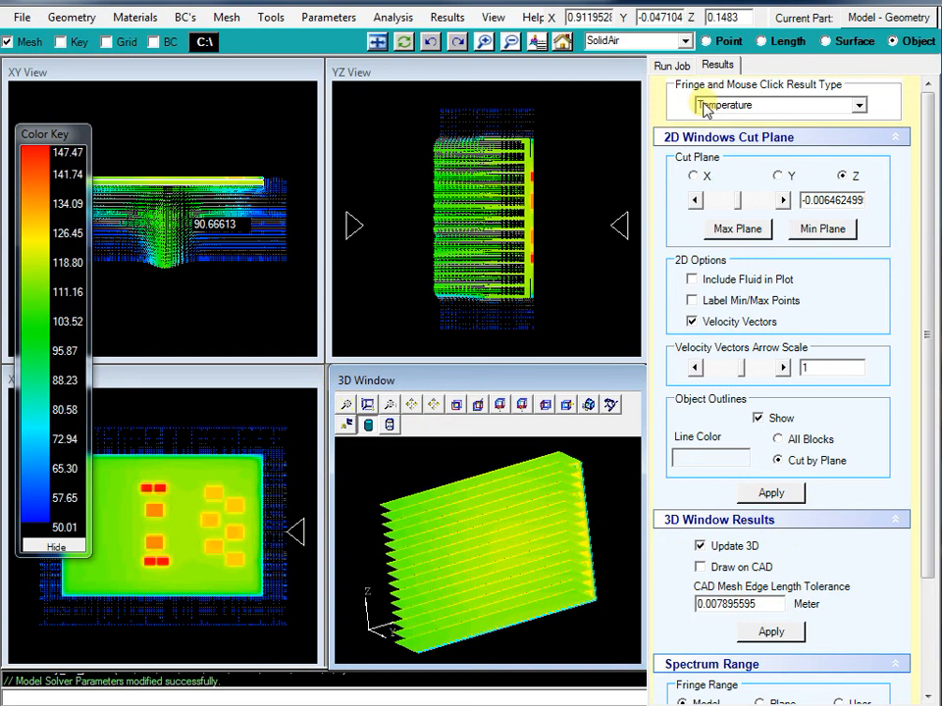
Close the results and run job forms, redraw the geometry in the 2D views, and hide the color key and mesh.
click(702, 65)
double_click(675, 64)
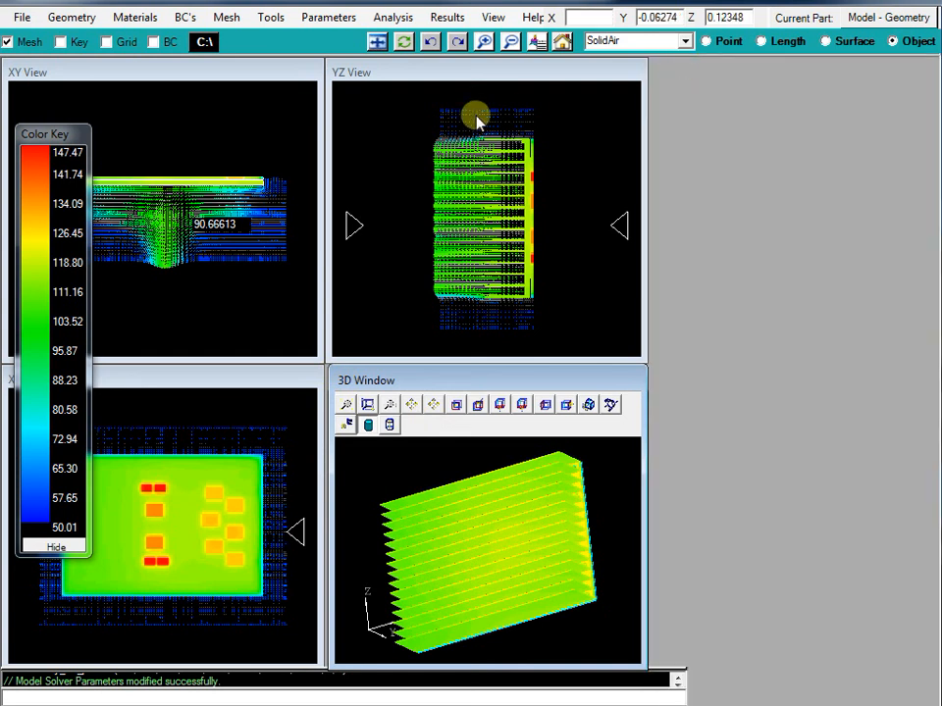
click(378, 44)
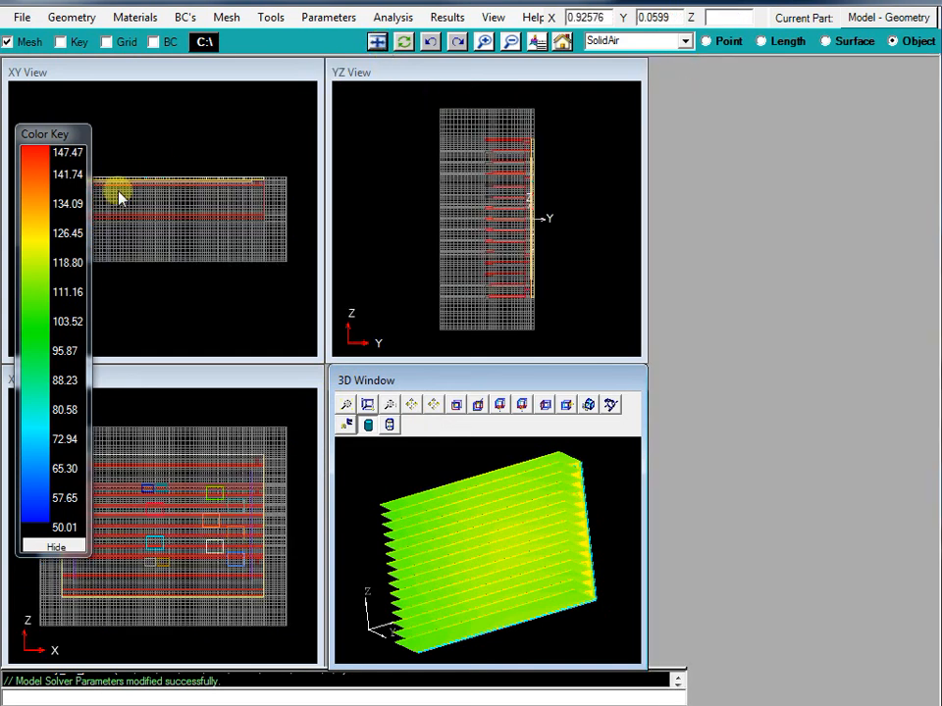
click(57, 550)
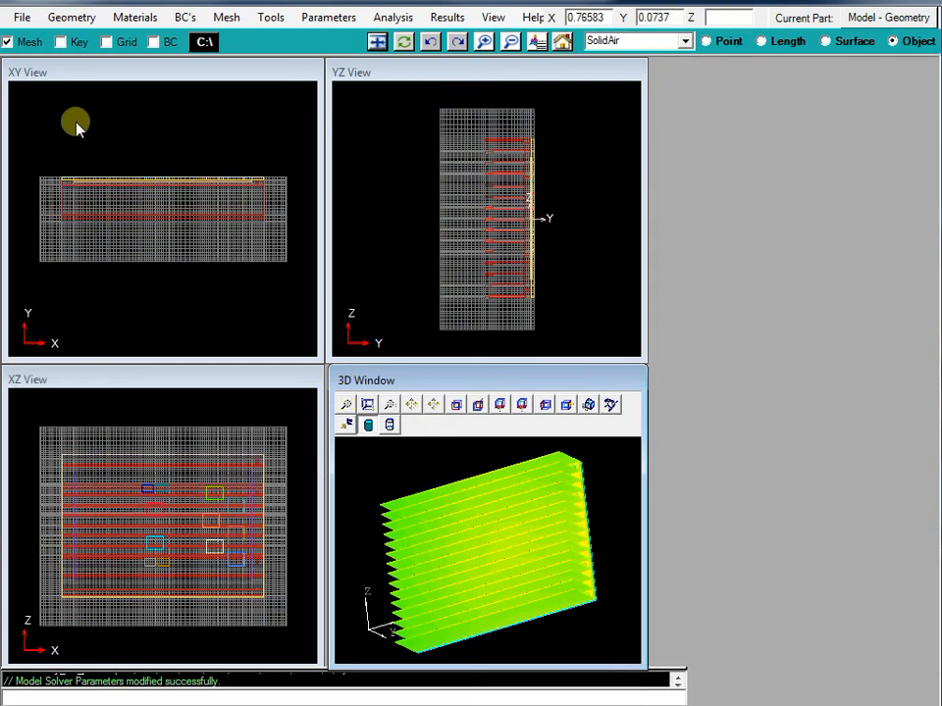
click(8, 42)
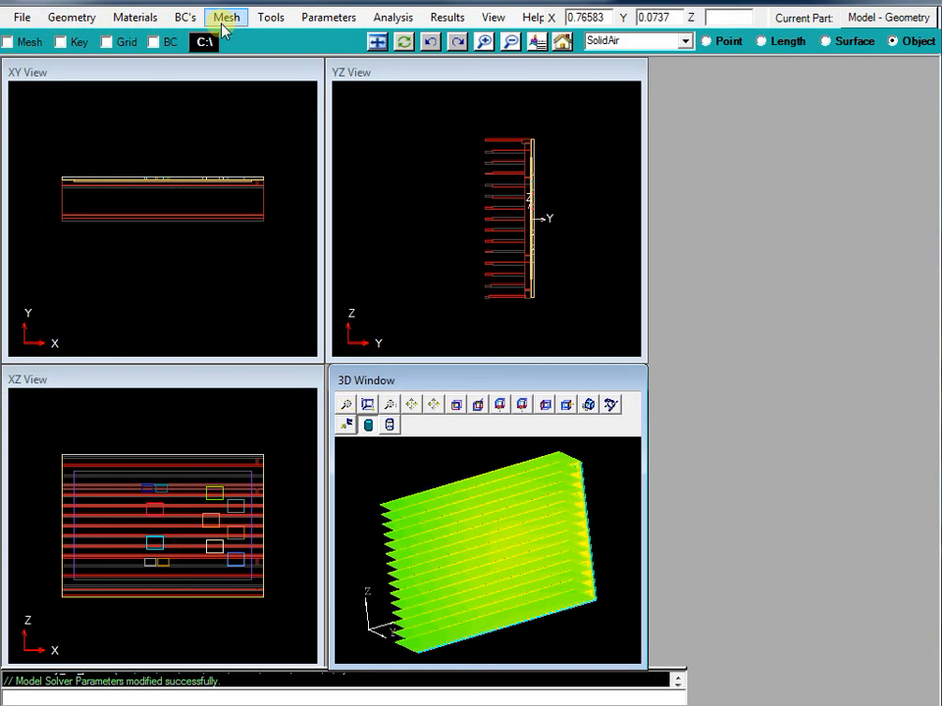
Start a rectangular fan boundary condition, Fan_1, flowing in +Z and defined by a specified region.
click(186, 17)
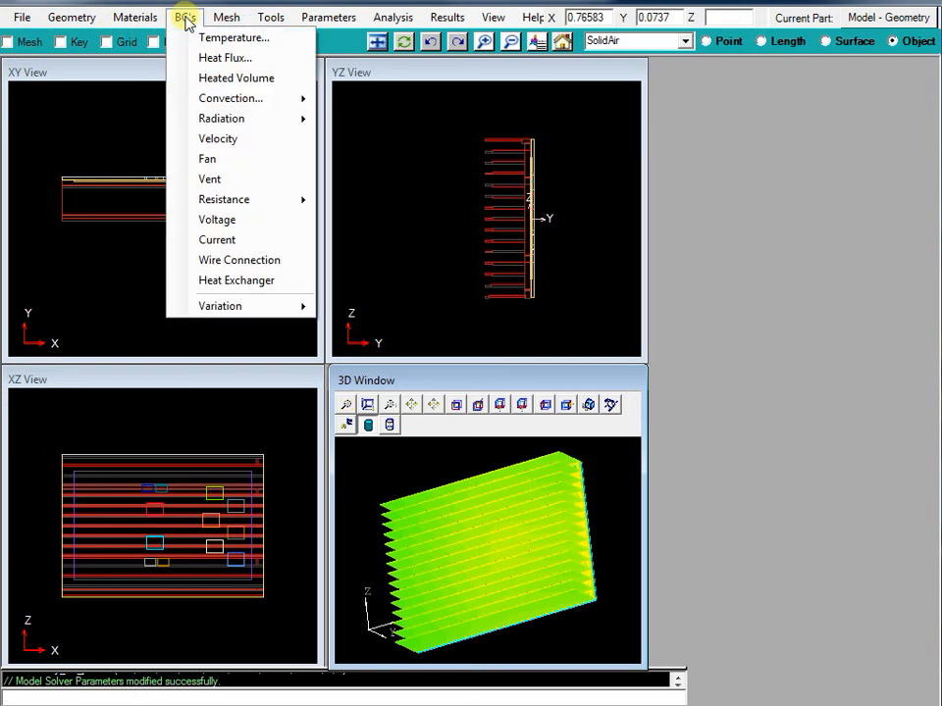
click(221, 158)
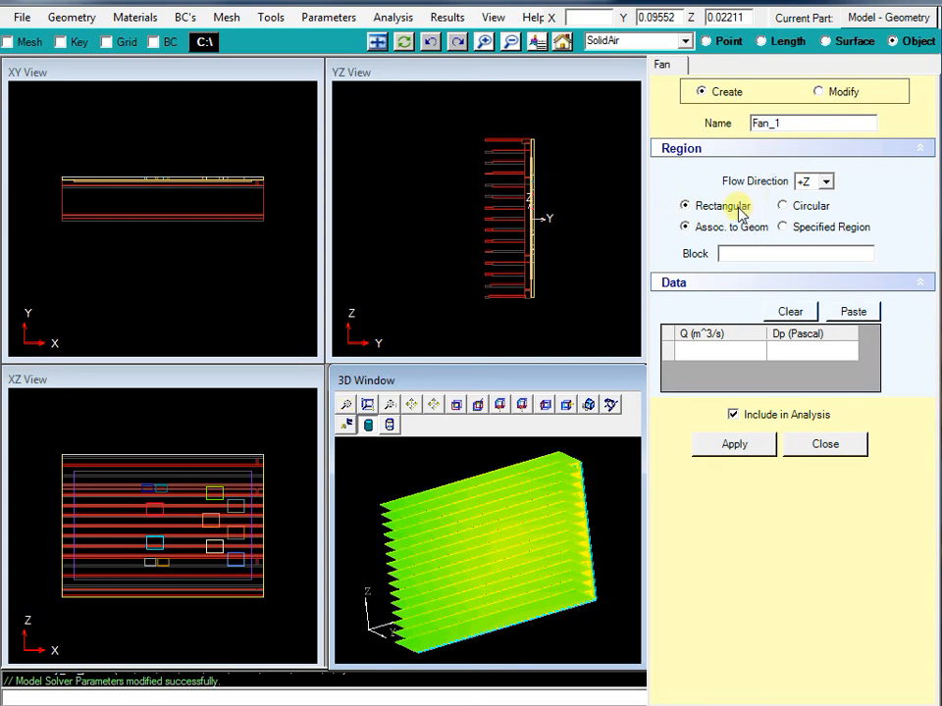
click(809, 239)
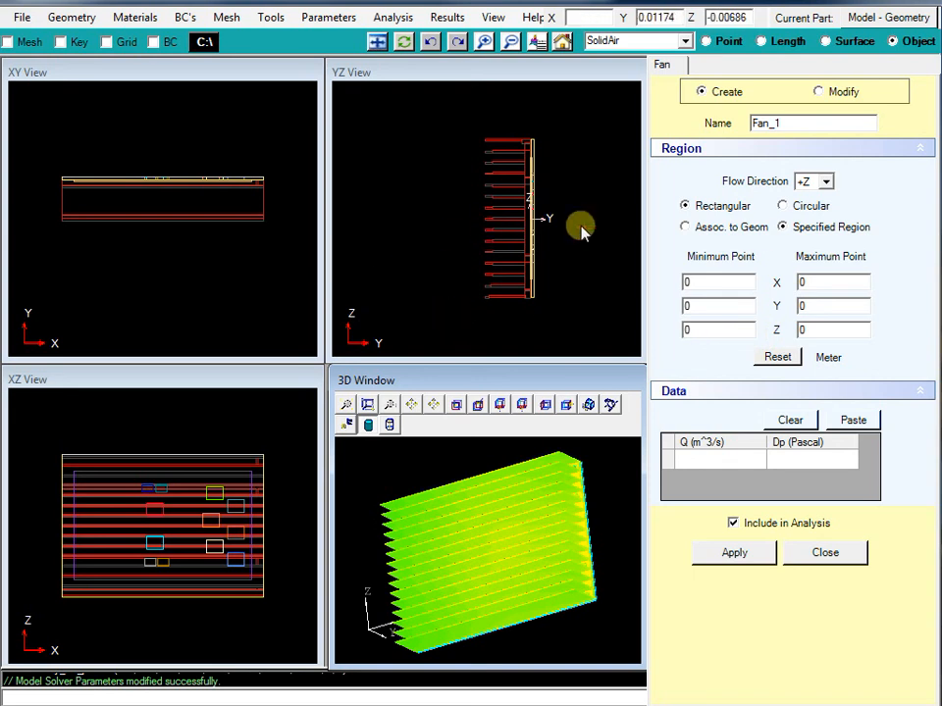
Pick reference points near the heat sink's centre in the XZ view and below its fins in the XY view, at Y about -0.056 and -0.072.
click(707, 41)
click(737, 84)
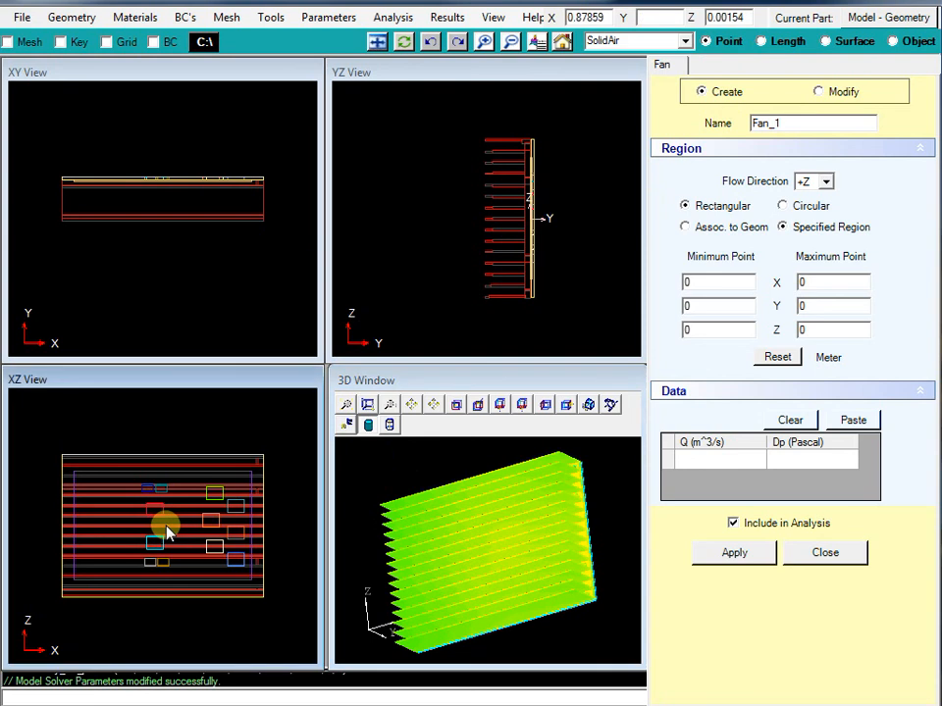
click(168, 528)
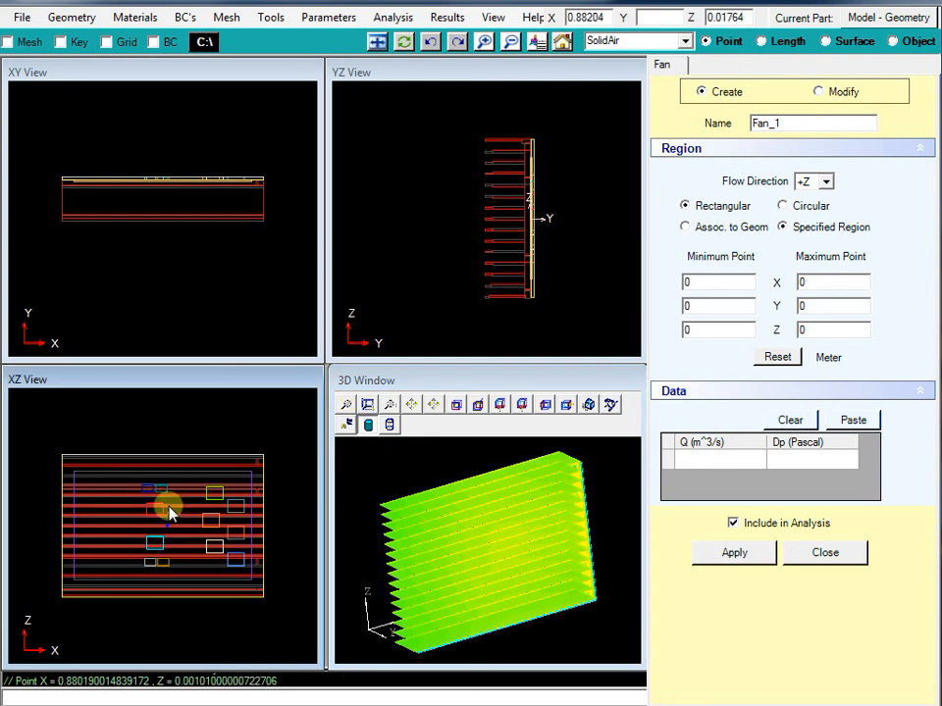
click(162, 227)
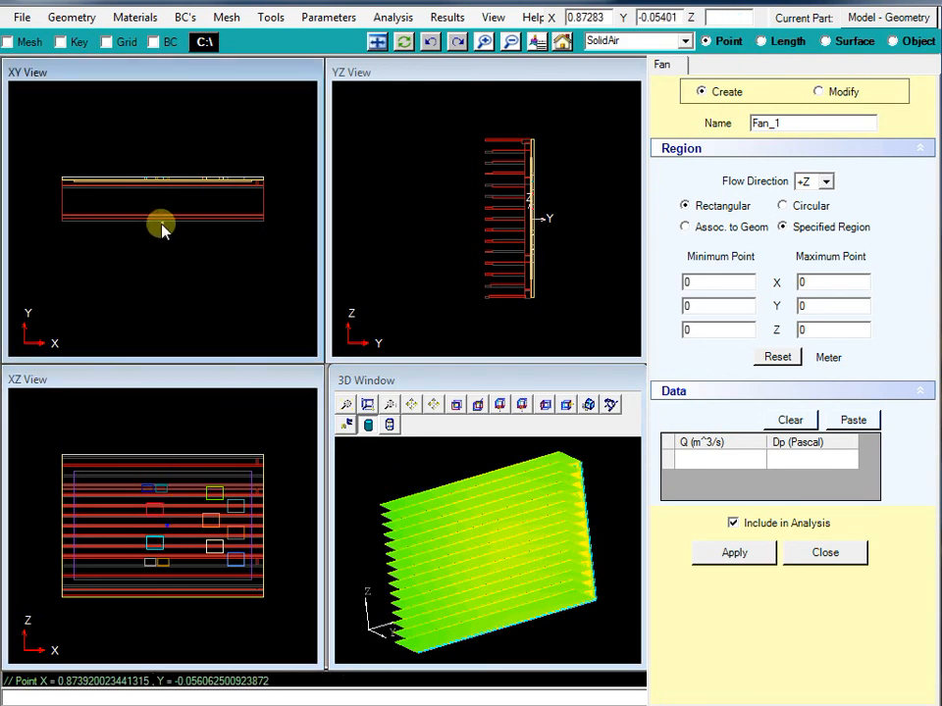
click(168, 529)
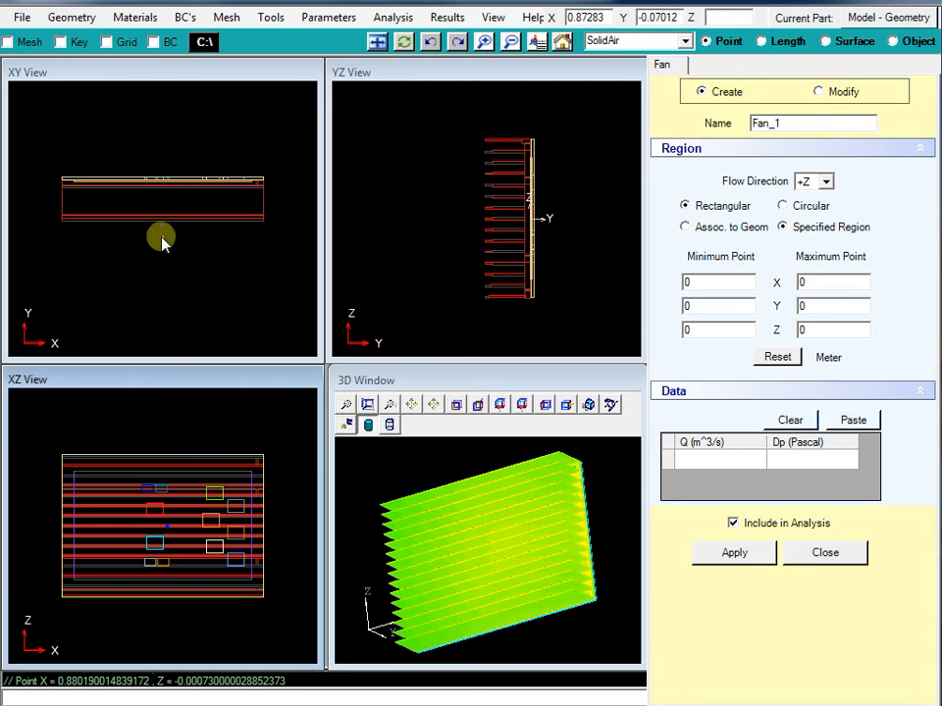
click(162, 237)
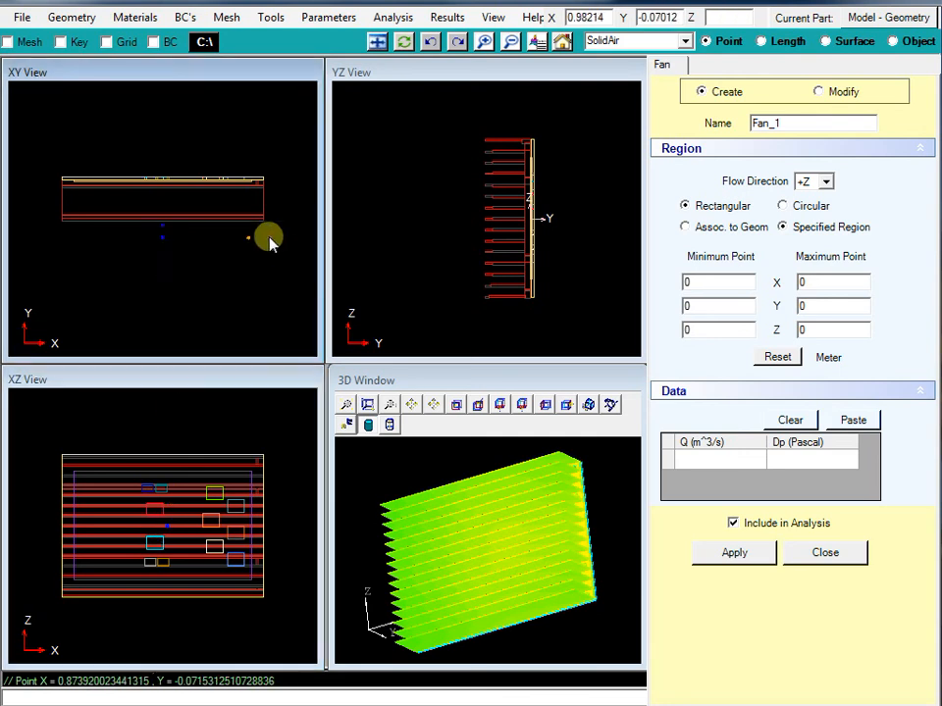